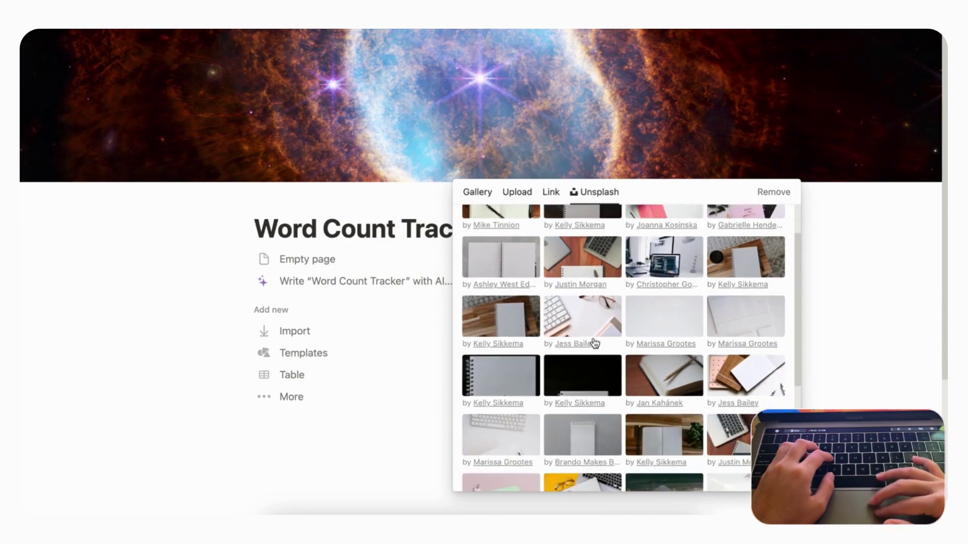
Step: Set an Unsplash notebook photo as the cover and a black pencil as the page icon
{"action": "left_click", "coordinate": [504, 288]}
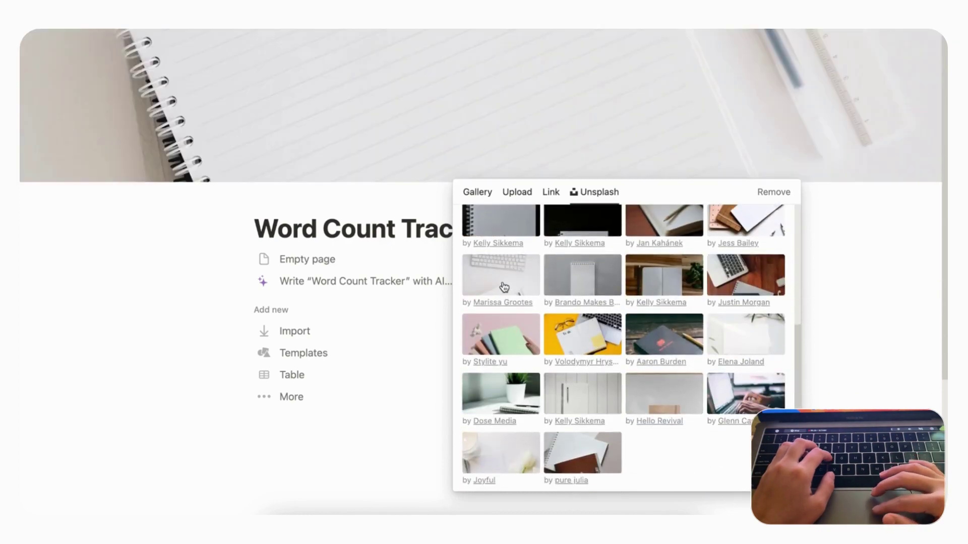
{"action": "left_click", "coordinate": [440, 126]}
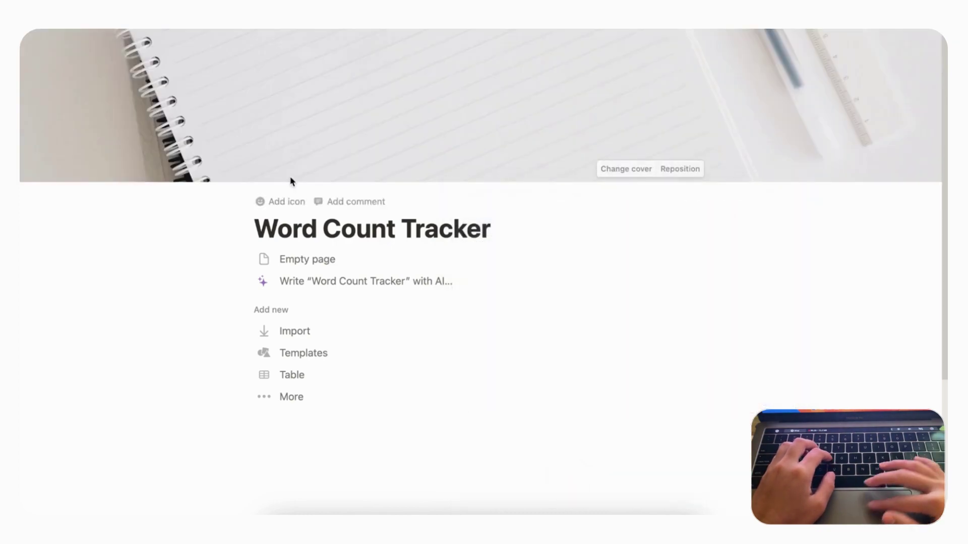
{"action": "left_click", "coordinate": [282, 203]}
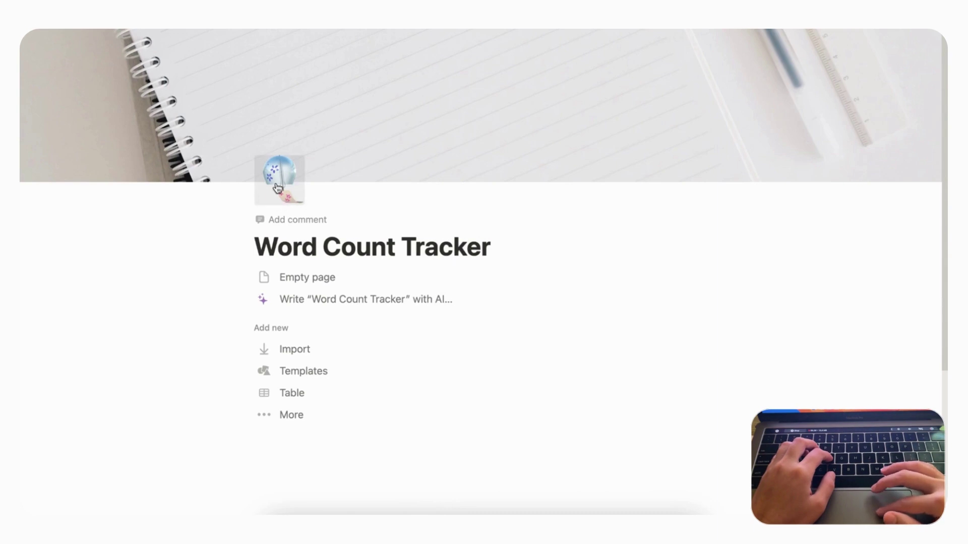
{"action": "left_click", "coordinate": [278, 187]}
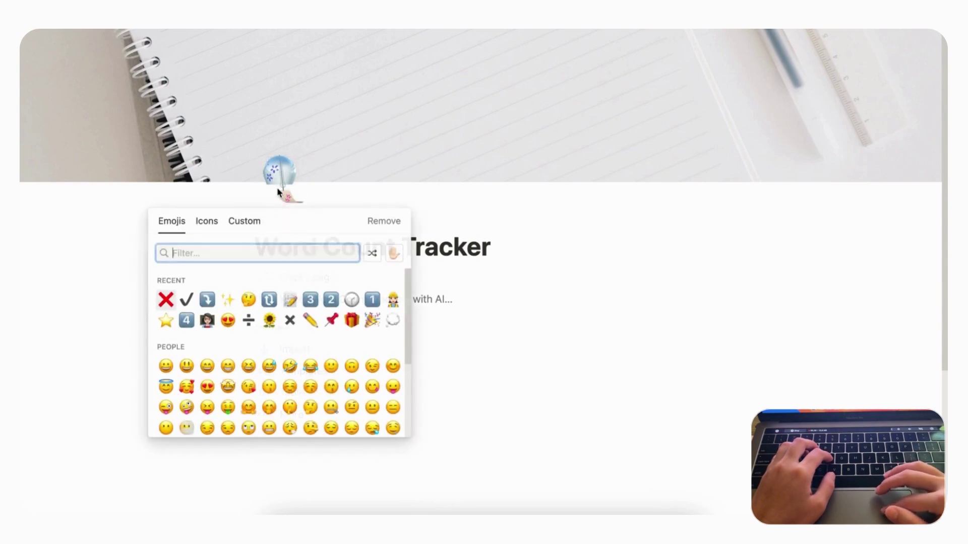
{"action": "left_click", "coordinate": [208, 223]}
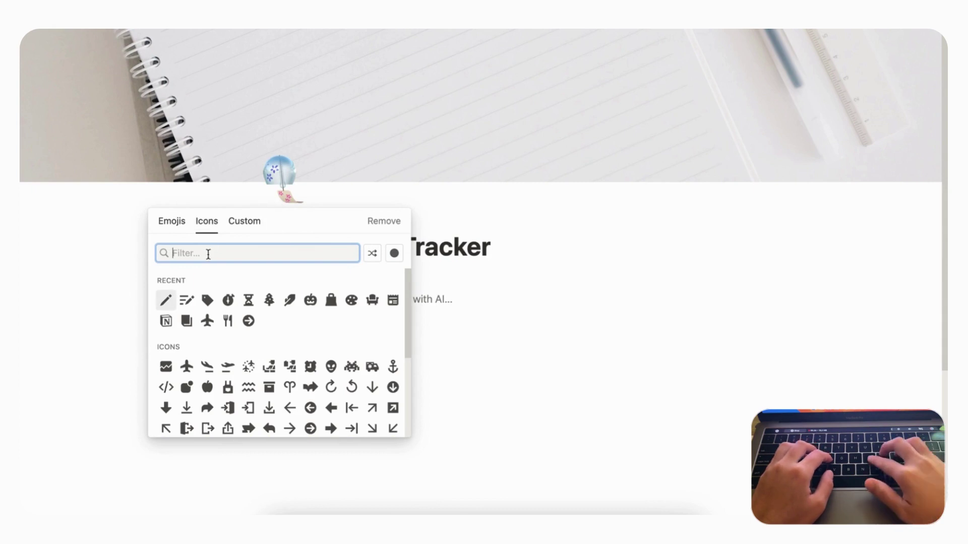
{"action": "type", "text": "pencil"}
{"action": "left_click", "coordinate": [166, 281]}
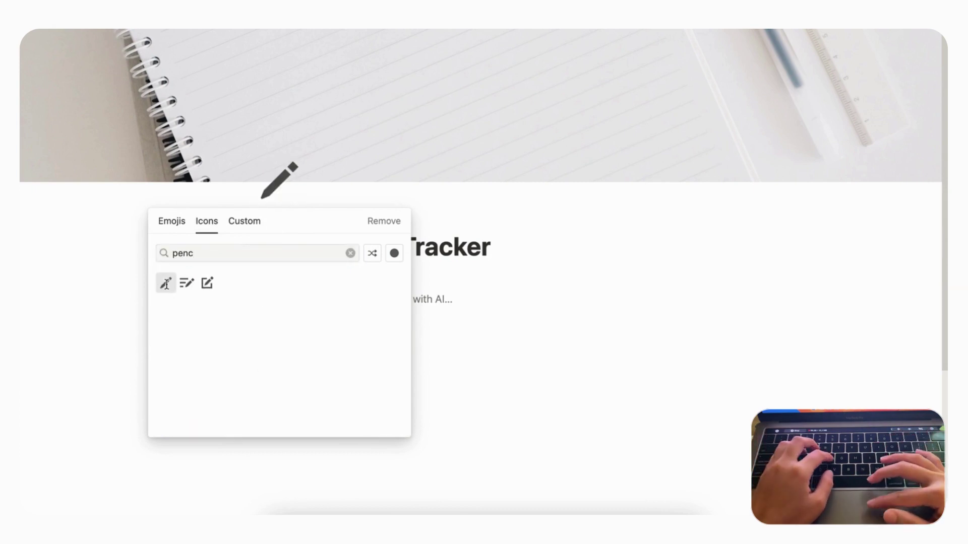
{"action": "mouse_move", "coordinate": [646, 153]}
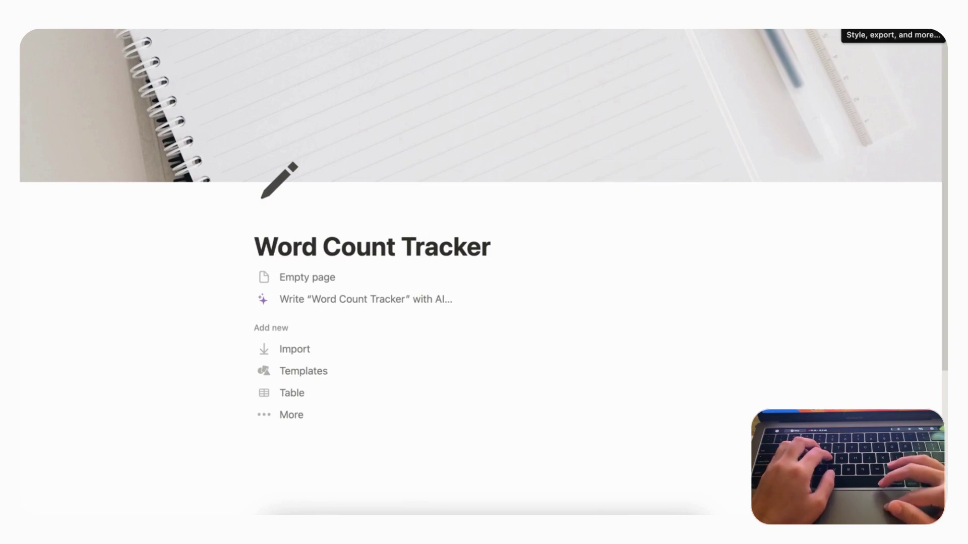
Step: Enable Small text and Full width in the page menu, then choose Empty page
{"action": "left_click", "coordinate": [928, 33]}
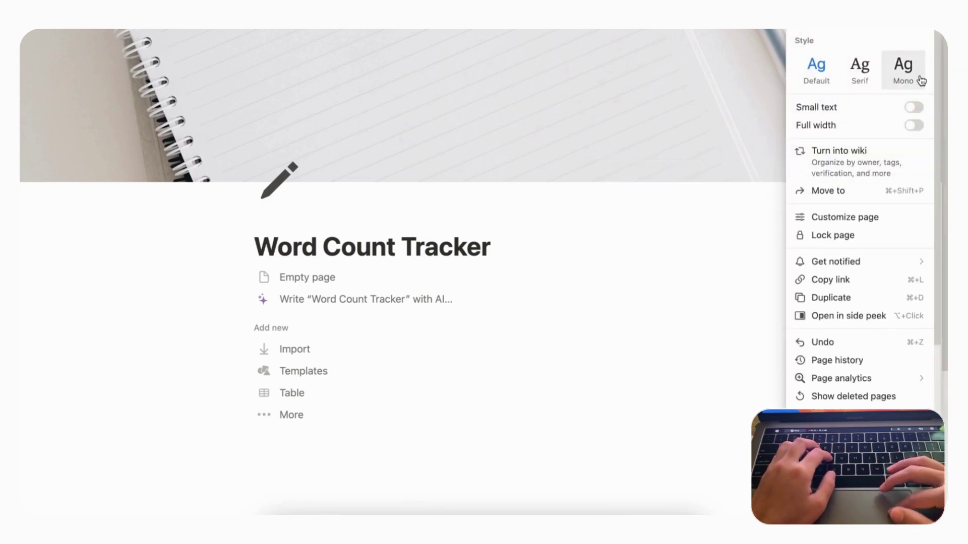
{"action": "left_click", "coordinate": [915, 108]}
{"action": "left_click", "coordinate": [915, 127]}
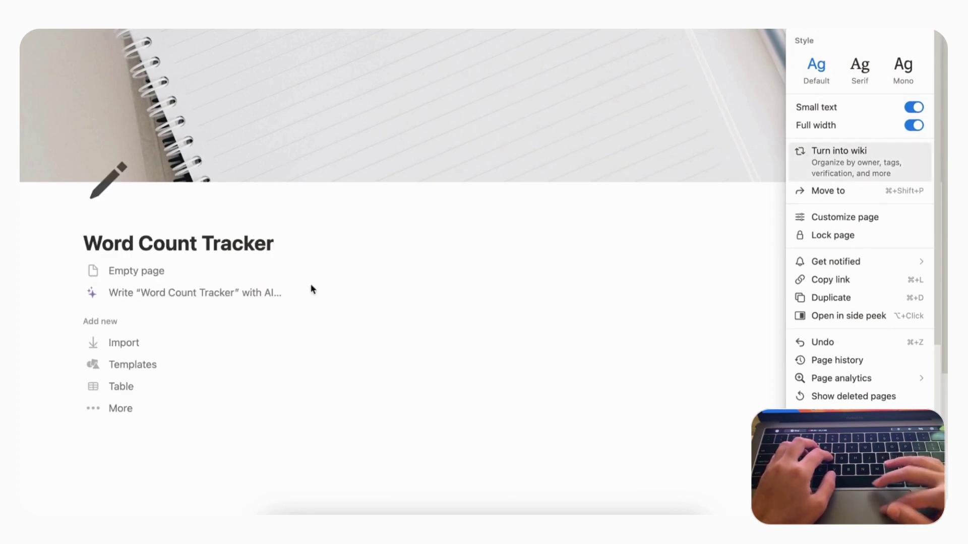
{"action": "left_click", "coordinate": [138, 271]}
{"action": "left_click", "coordinate": [129, 272]}
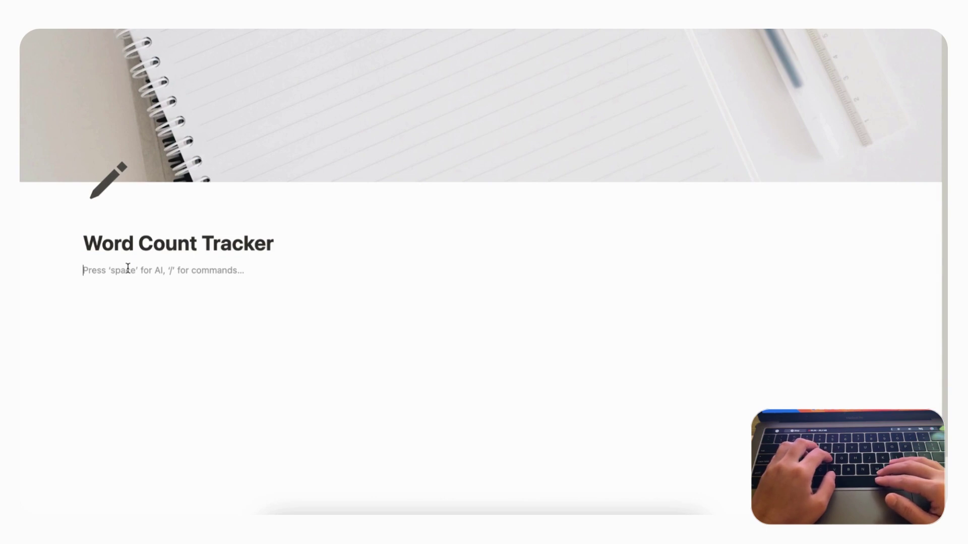
Step: Insert an inline table as a new database named 'Simple Word Count Tracker' via /data
{"action": "type", "text": "/data"}
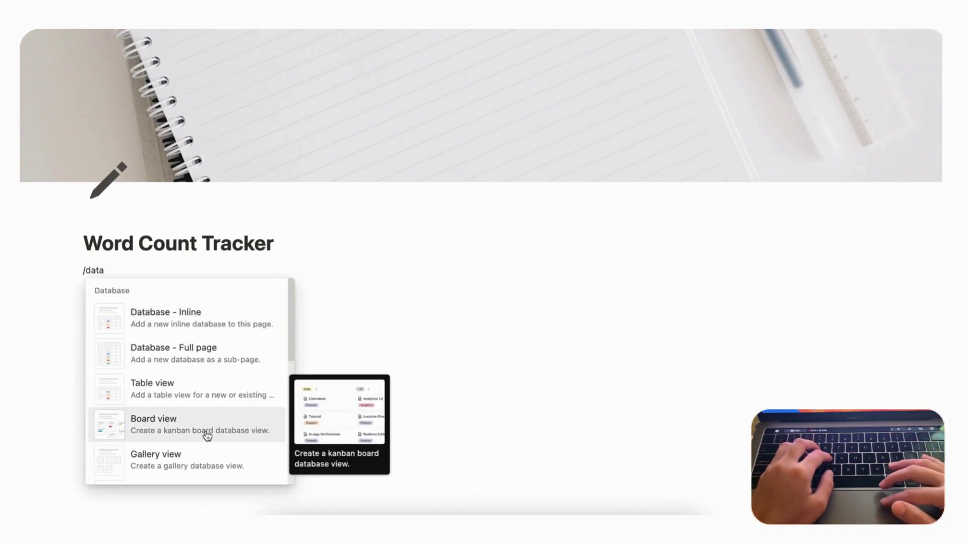
{"action": "left_click", "coordinate": [174, 391]}
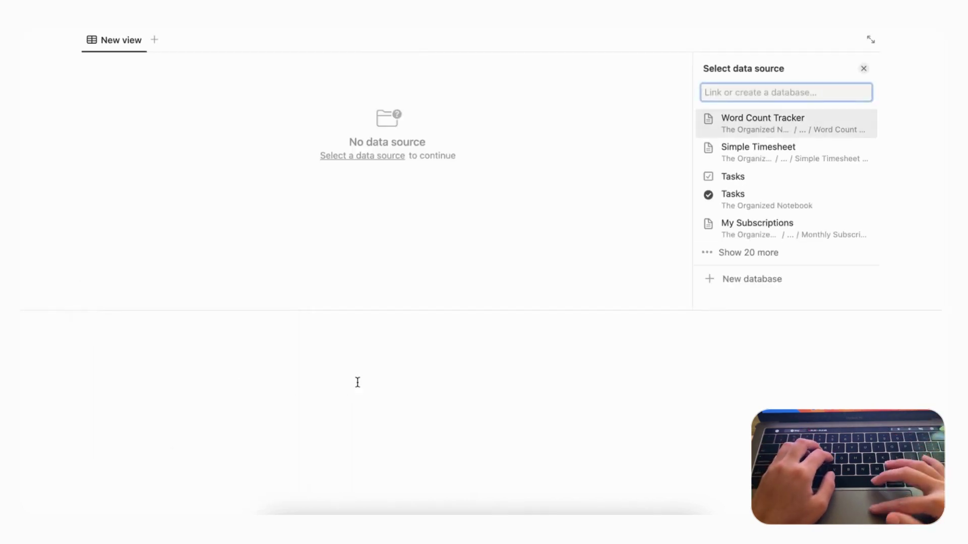
{"action": "left_click", "coordinate": [728, 281]}
{"action": "scroll", "coordinate": [605, 199], "scroll_direction": "up", "scroll_amount": 4}
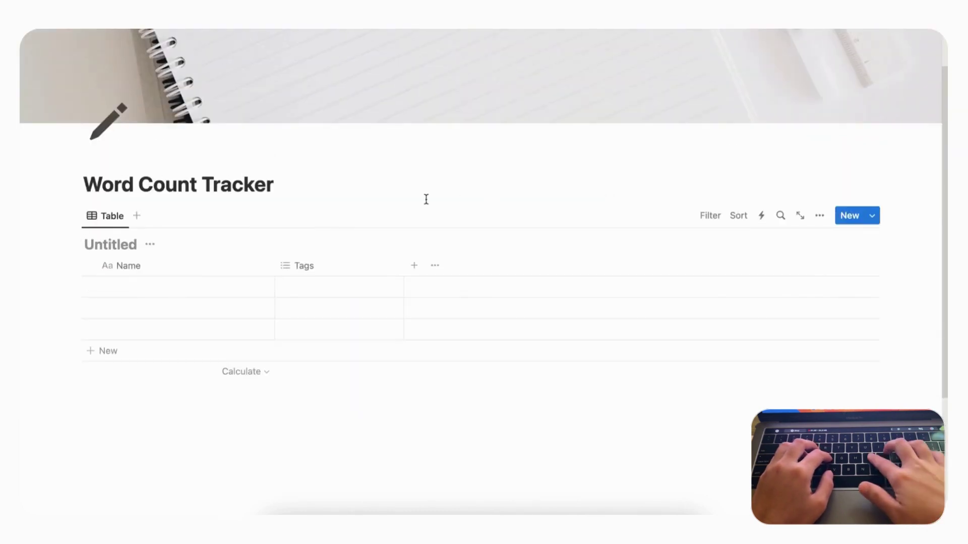
{"action": "type", "text": "Simple Wor"}
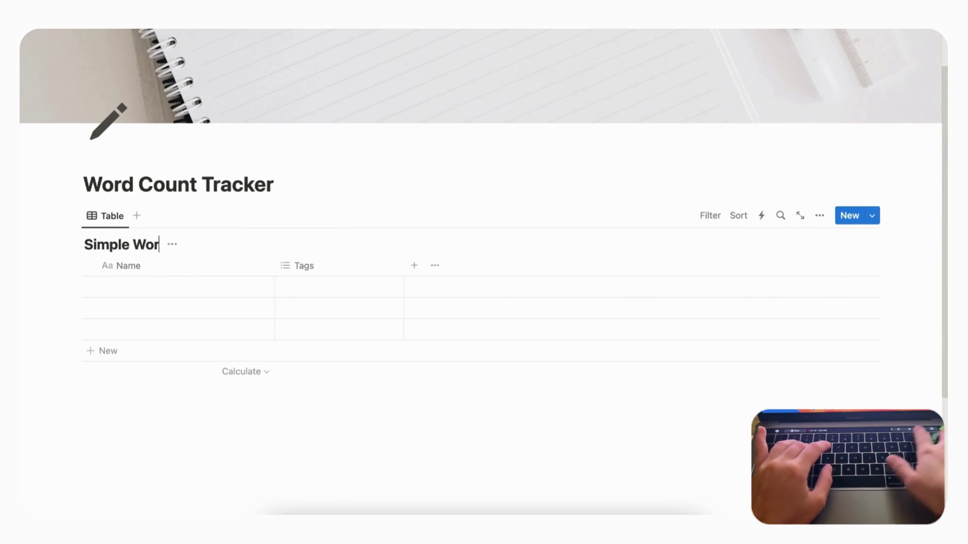
{"action": "type", "text": "d Count Trac"}
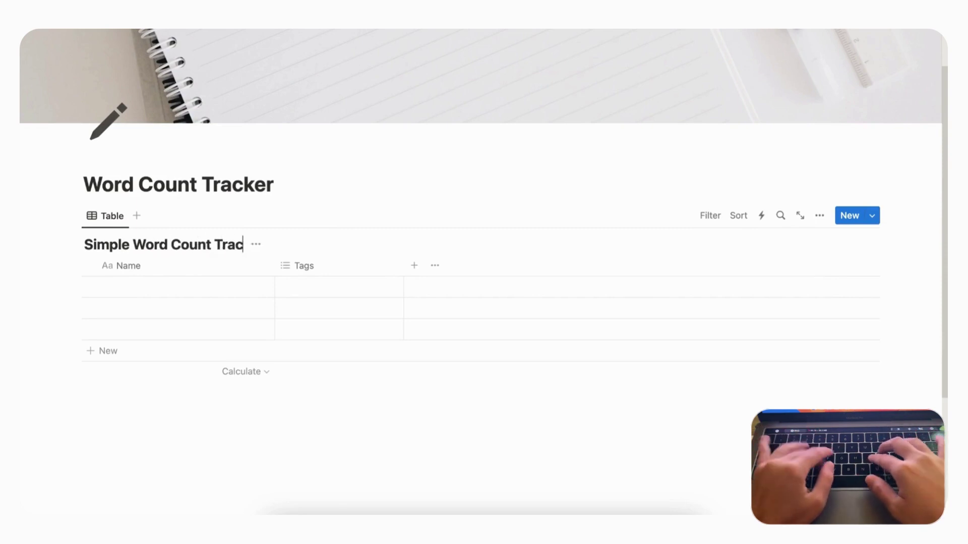
{"action": "type", "text": "ker"}
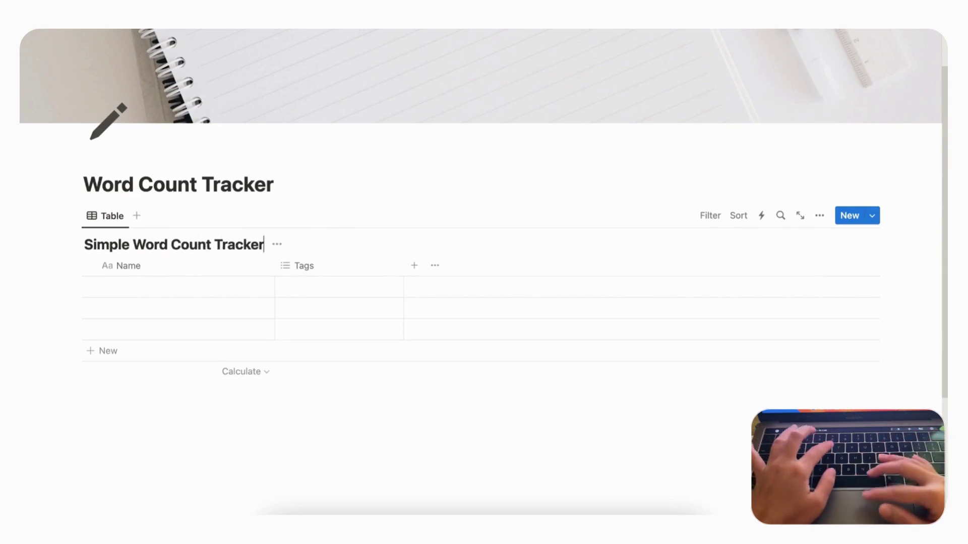
Step: Turn off Show database title in the table view's Layout settings
{"action": "left_click", "coordinate": [820, 217]}
{"action": "left_click", "coordinate": [818, 296]}
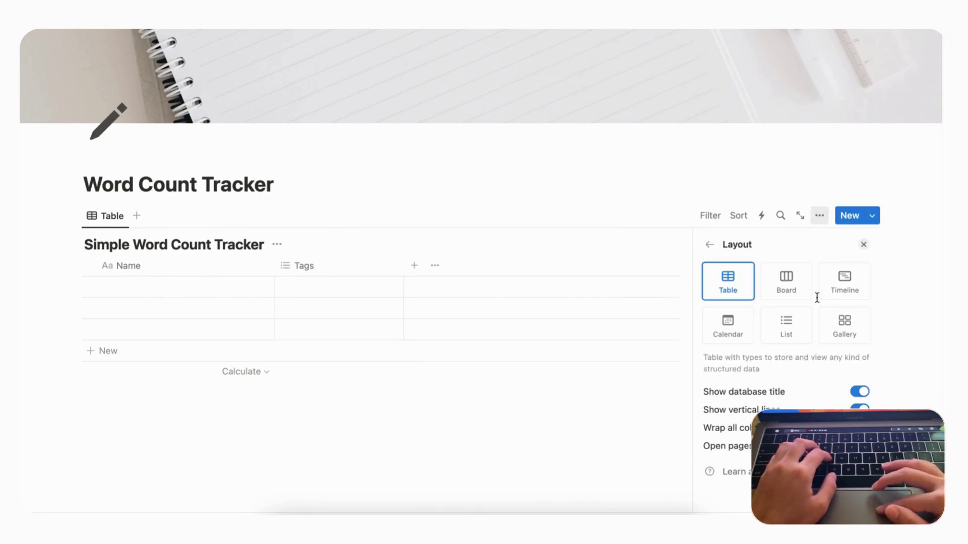
{"action": "left_click", "coordinate": [860, 392]}
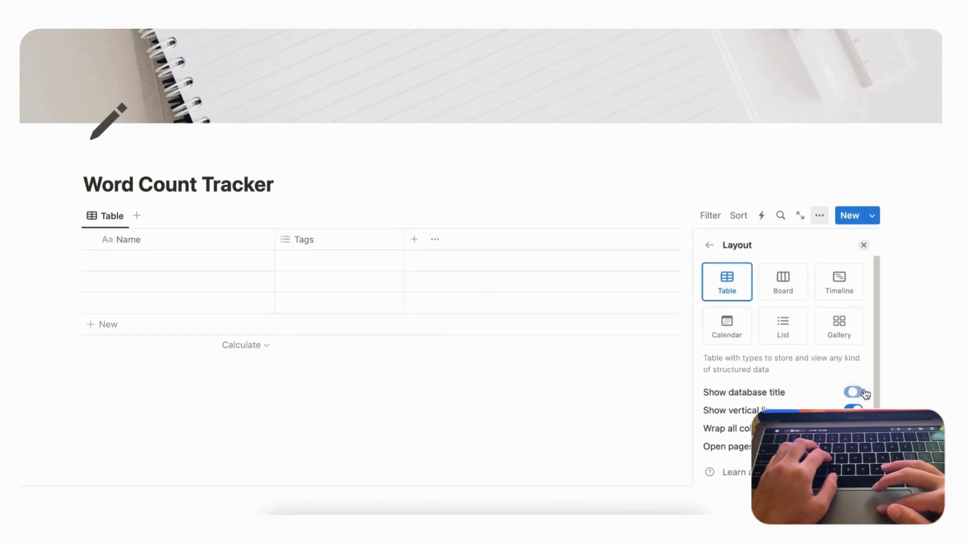
{"action": "left_click", "coordinate": [863, 245]}
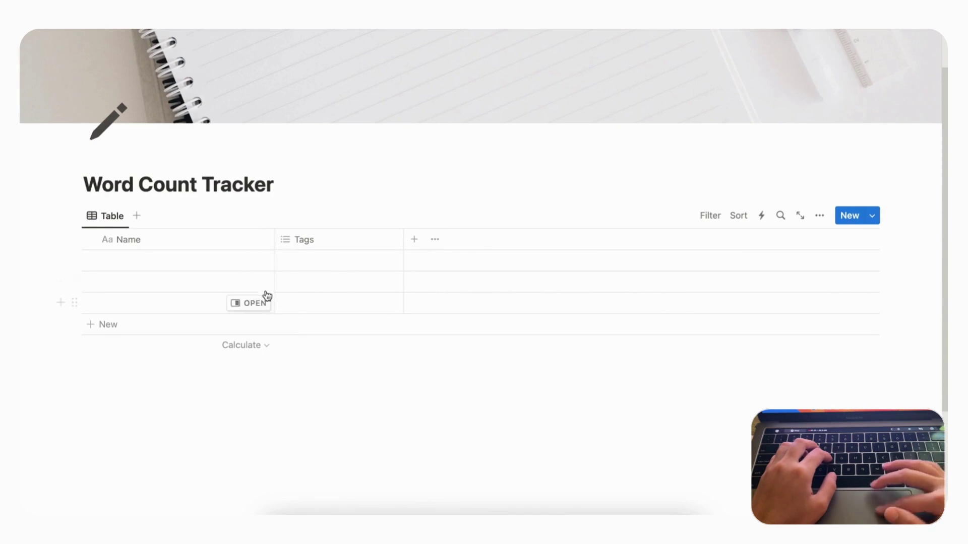
Step: Delete the Tags property from the table
{"action": "left_click", "coordinate": [344, 242]}
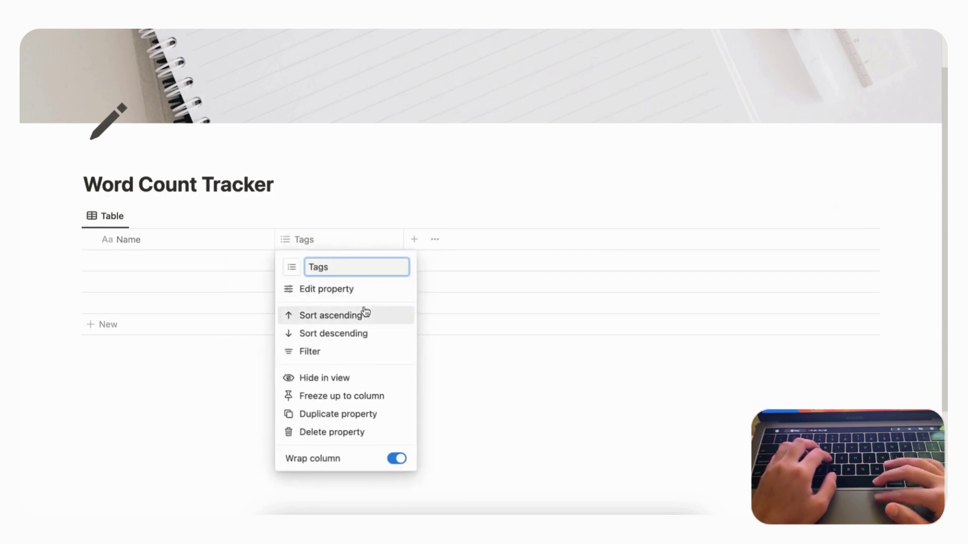
{"action": "left_click", "coordinate": [339, 433]}
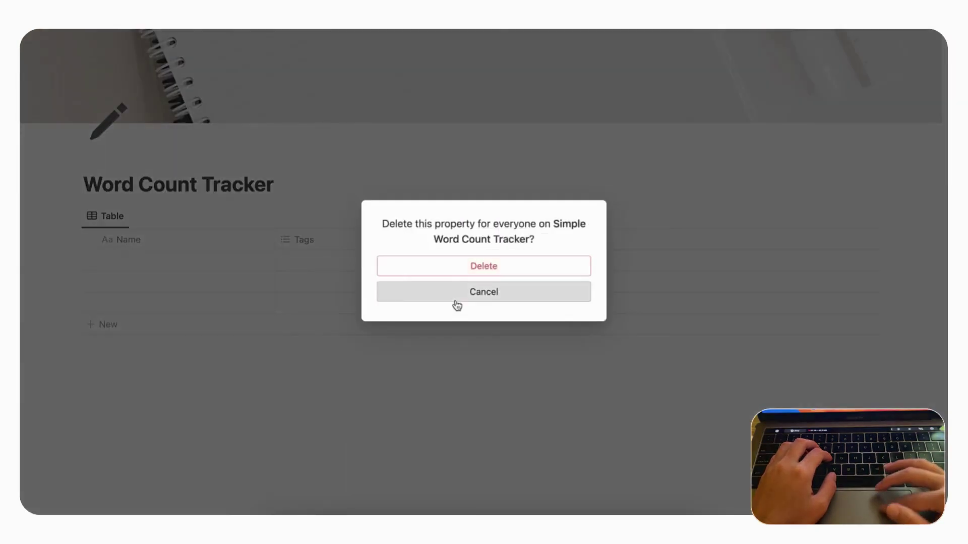
{"action": "left_click", "coordinate": [464, 271]}
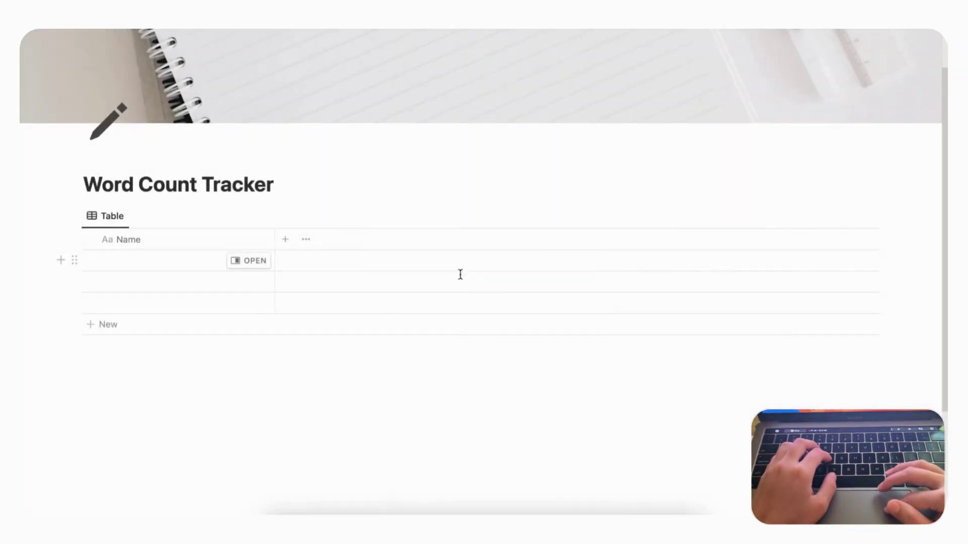
Step: Add a new Date property column to the table
{"action": "left_click", "coordinate": [285, 241]}
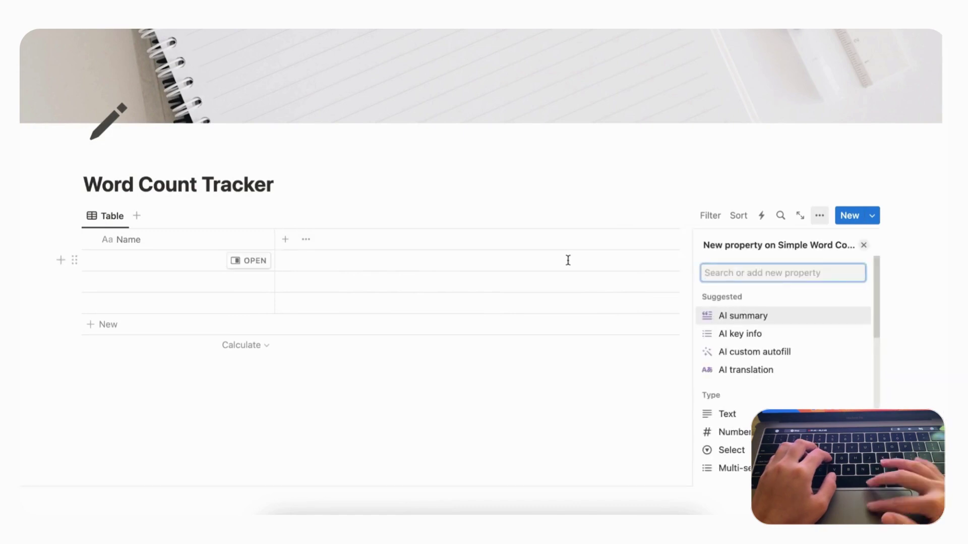
{"action": "type", "text": "date"}
{"action": "left_click", "coordinate": [742, 317]}
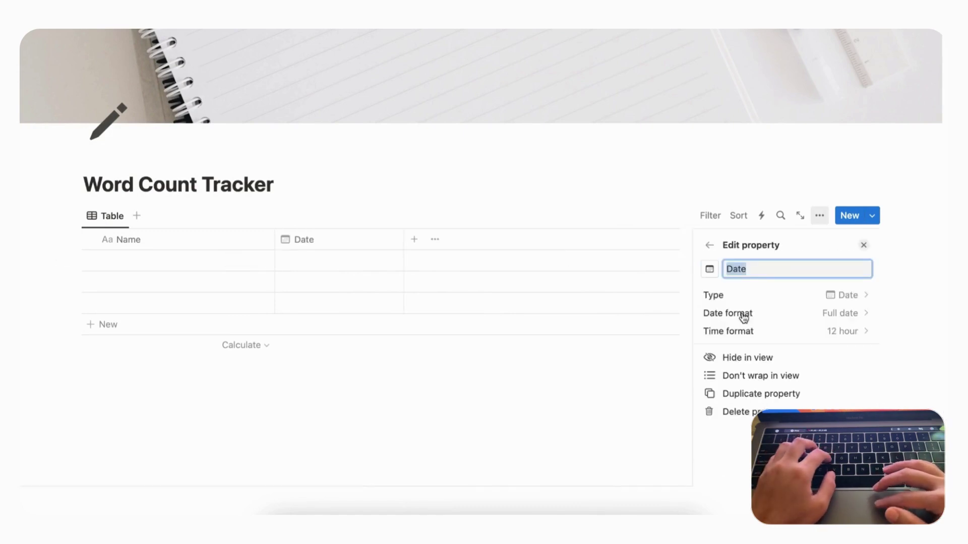
{"action": "left_click", "coordinate": [863, 245]}
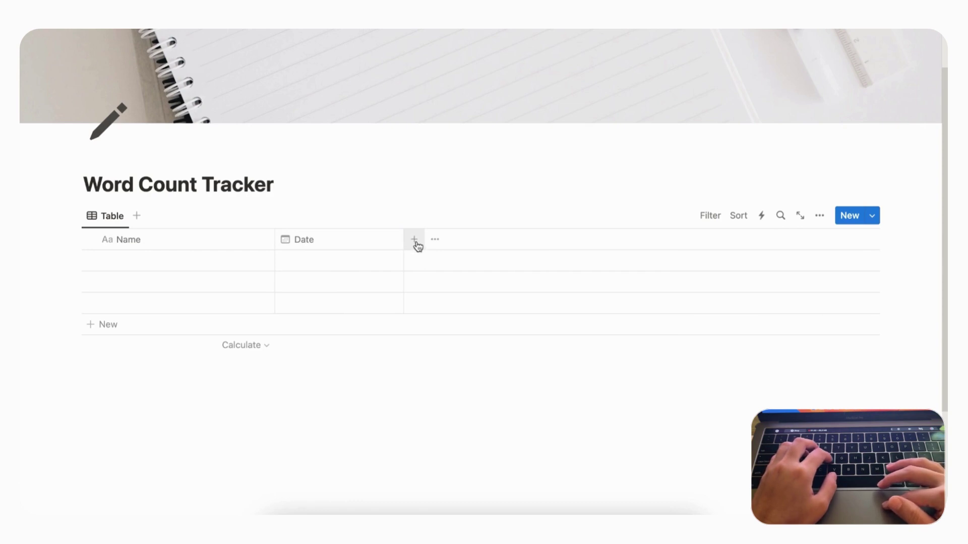
Step: Add a Number property and rename it 'Word Count'
{"action": "left_click", "coordinate": [416, 243]}
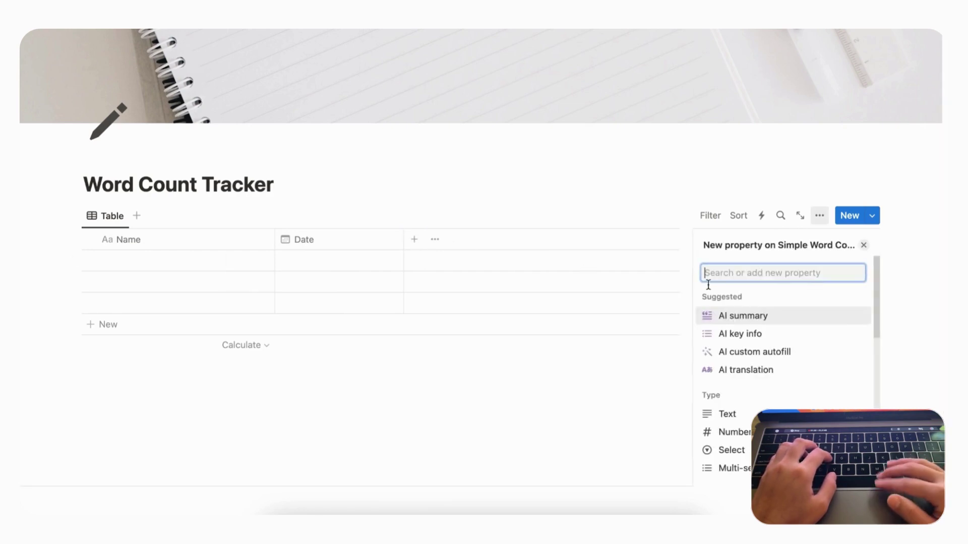
{"action": "type", "text": "n"}
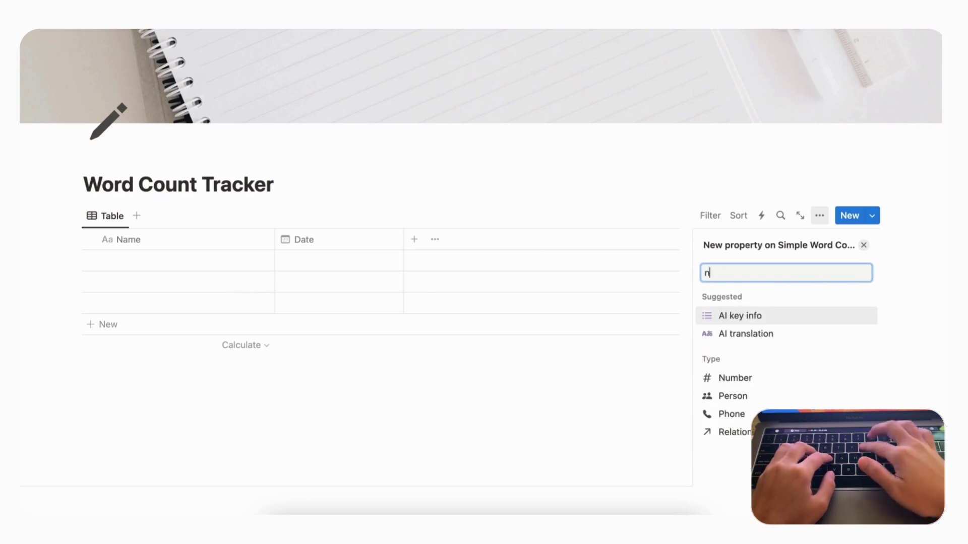
{"action": "type", "text": "umb"}
{"action": "left_click", "coordinate": [746, 321]}
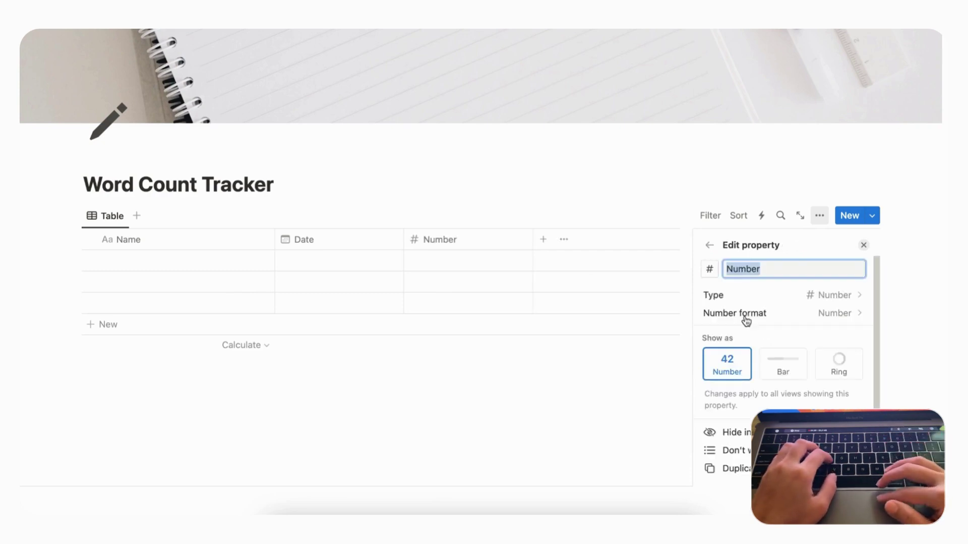
{"action": "scroll", "coordinate": [768, 339], "scroll_direction": "down", "scroll_amount": 1}
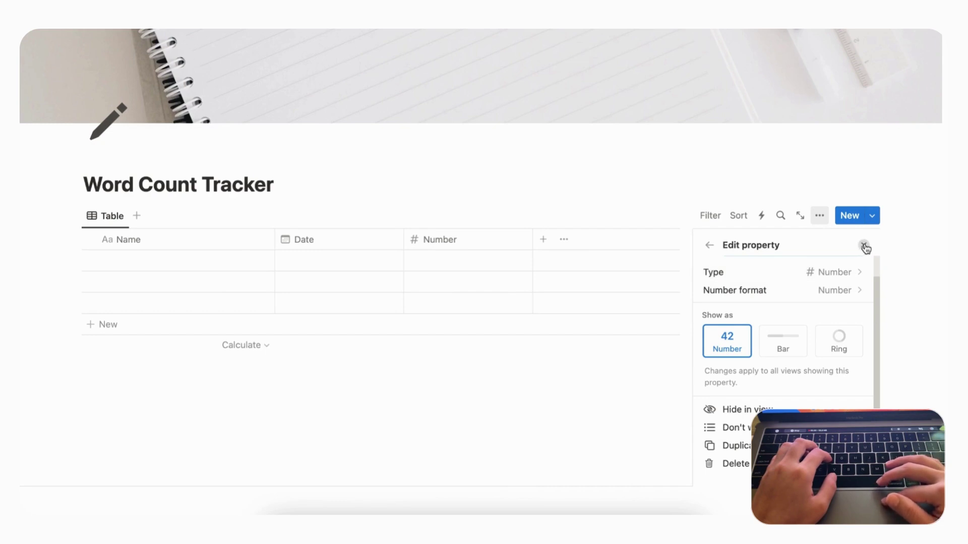
{"action": "scroll", "coordinate": [813, 292], "scroll_direction": "up", "scroll_amount": 1}
{"action": "left_click", "coordinate": [767, 268]}
{"action": "double_click", "coordinate": [766, 268]}
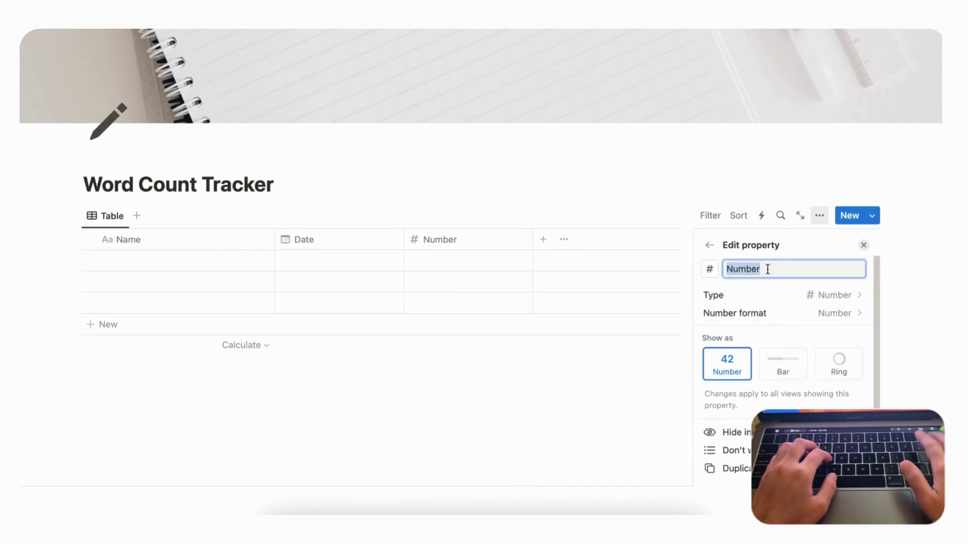
{"action": "key", "text": "BackSpace"}
{"action": "type", "text": "Word Count"}
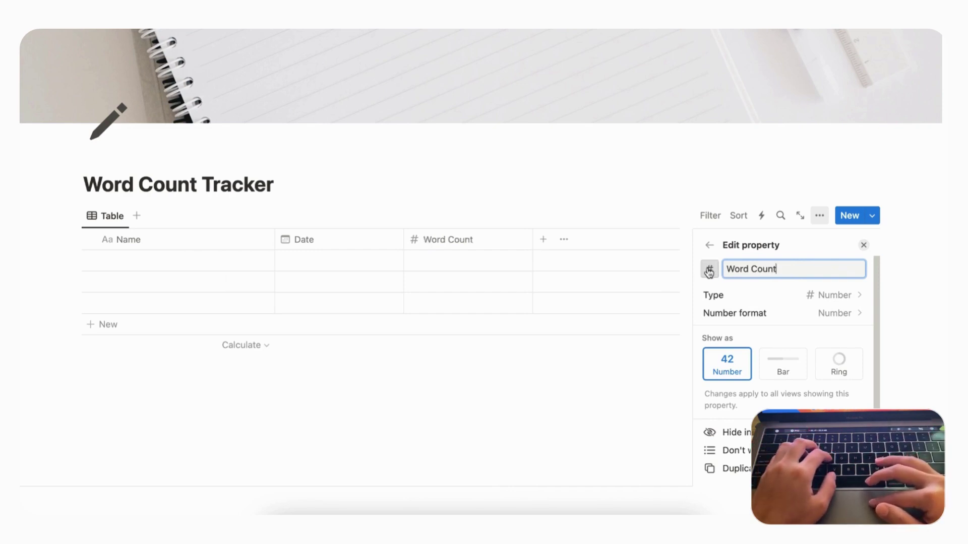
{"action": "left_click", "coordinate": [864, 245]}
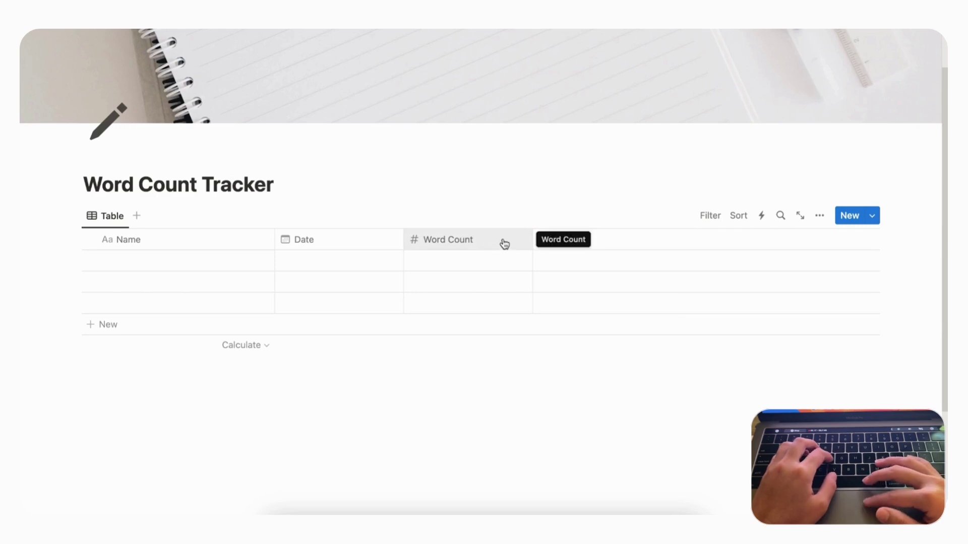
Step: Add a Formula property column named 'Writing Goal (1000)'
{"action": "left_click", "coordinate": [543, 244]}
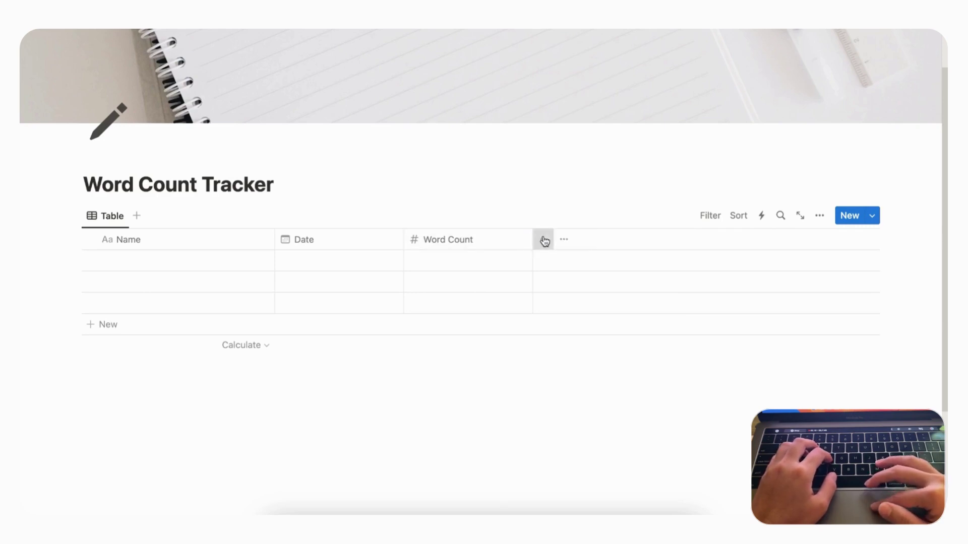
{"action": "type", "text": "form"}
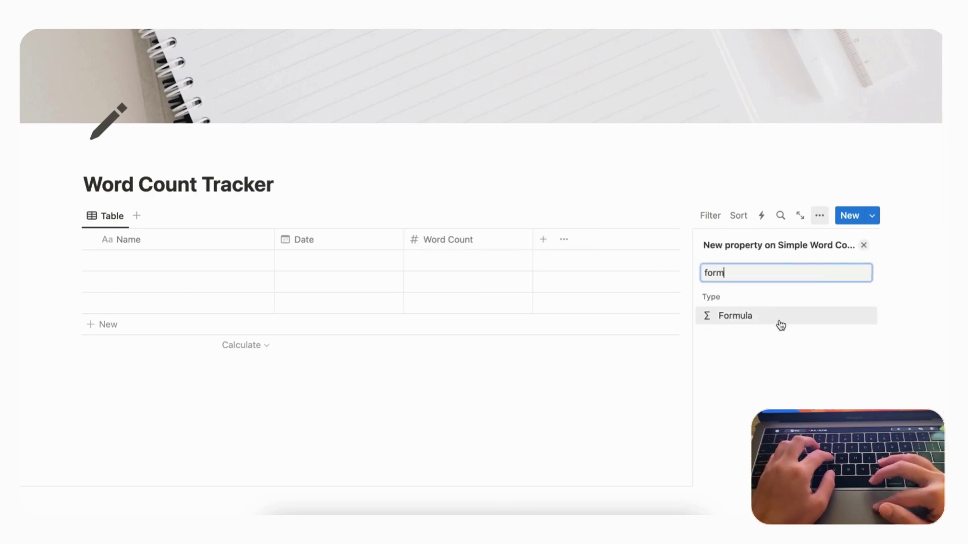
{"action": "left_click", "coordinate": [755, 323]}
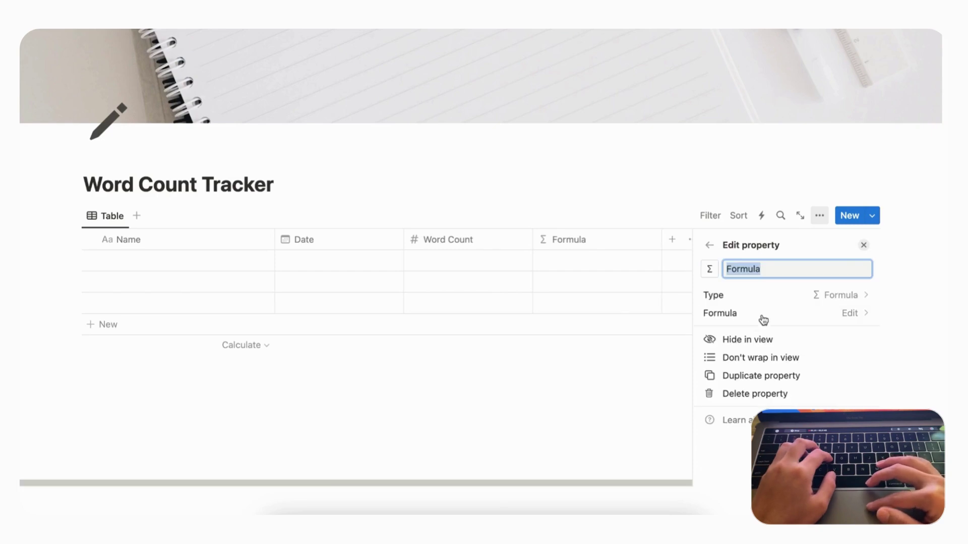
{"action": "left_click", "coordinate": [863, 247]}
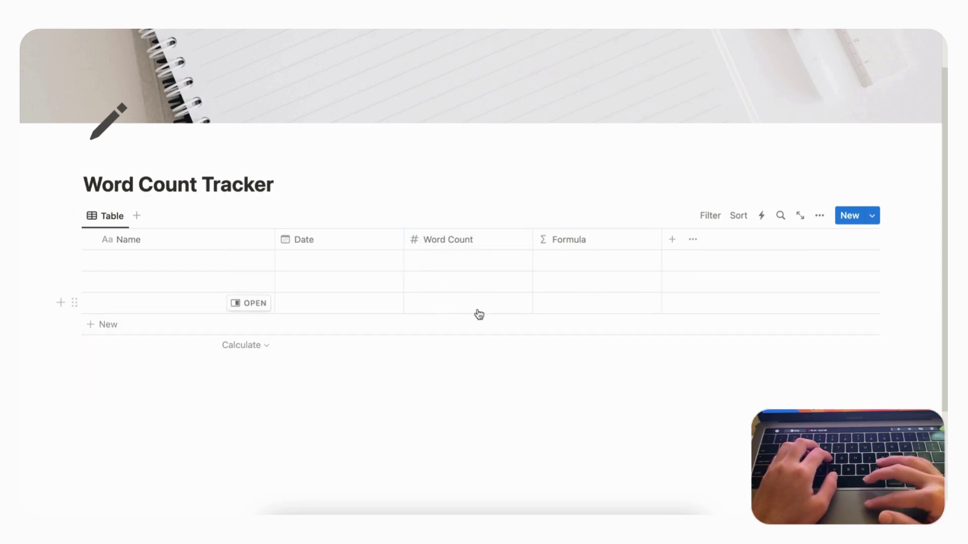
{"action": "left_click", "coordinate": [601, 241]}
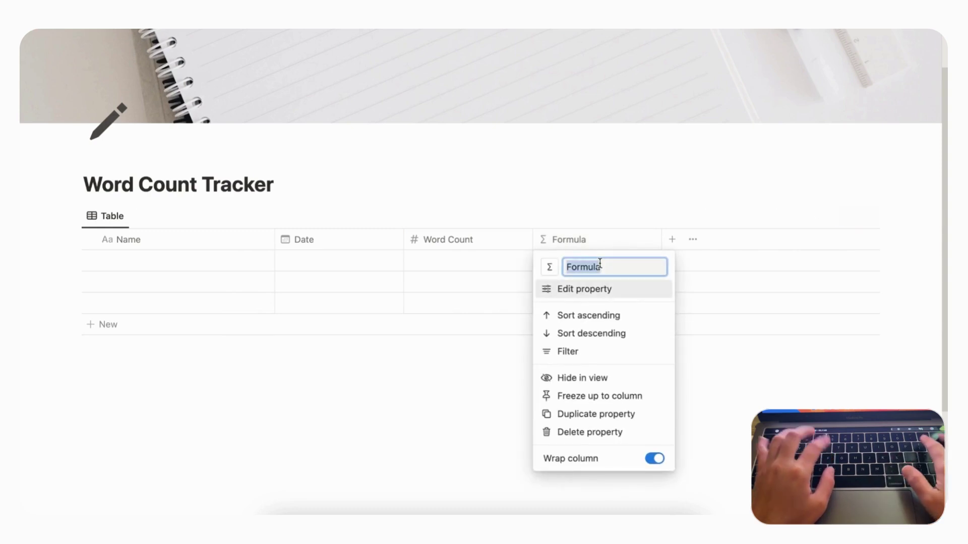
{"action": "key", "text": "BackSpace"}
{"action": "type", "text": "Writin"}
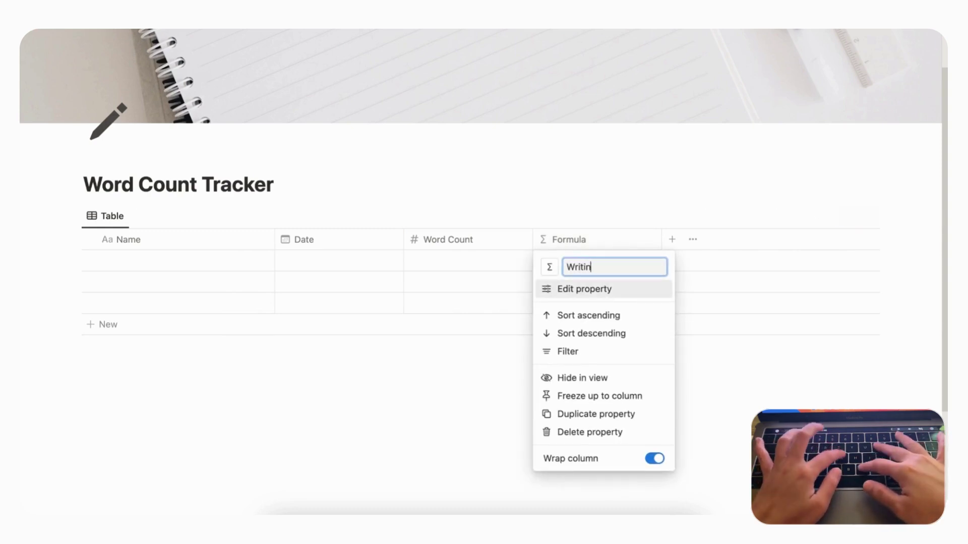
{"action": "type", "text": "g Goal ("}
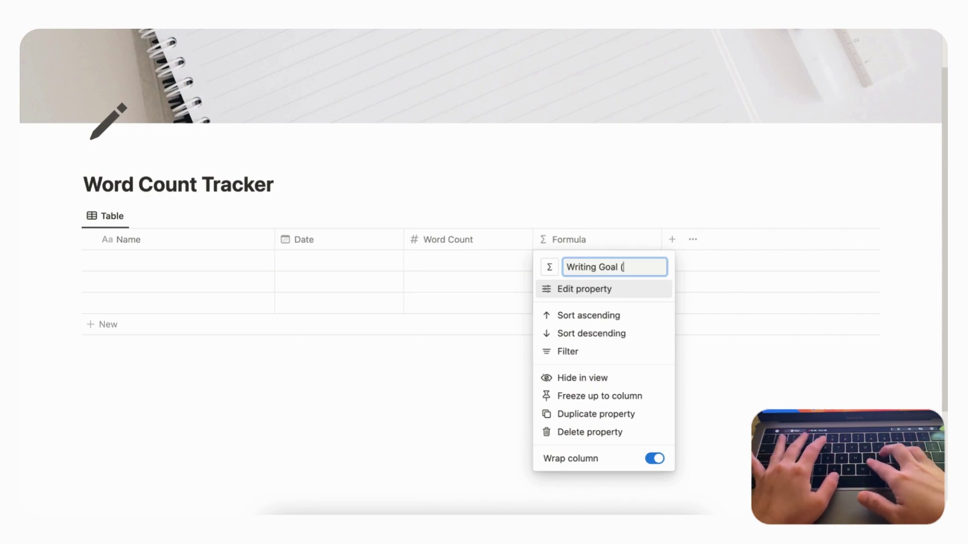
{"action": "type", "text": "000"}
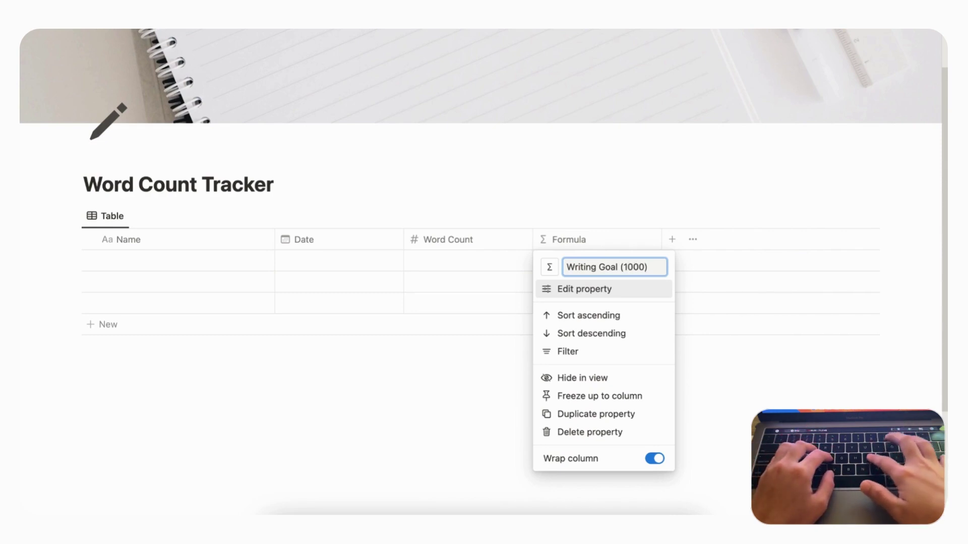
{"action": "key", "text": "Return"}
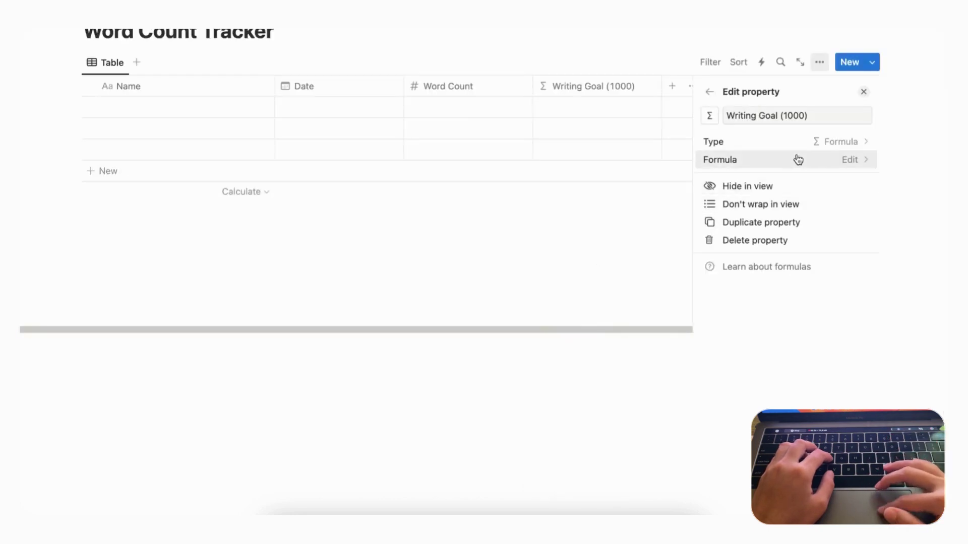
Step: Set its formula to if(Word Count >= 1000, "met", "not met")
{"action": "left_click", "coordinate": [793, 160]}
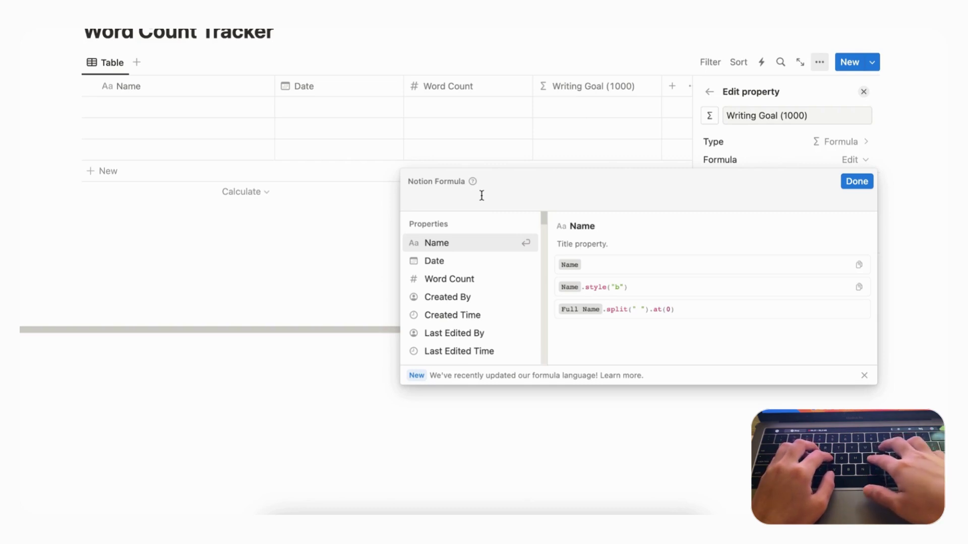
{"action": "type", "text": "if"}
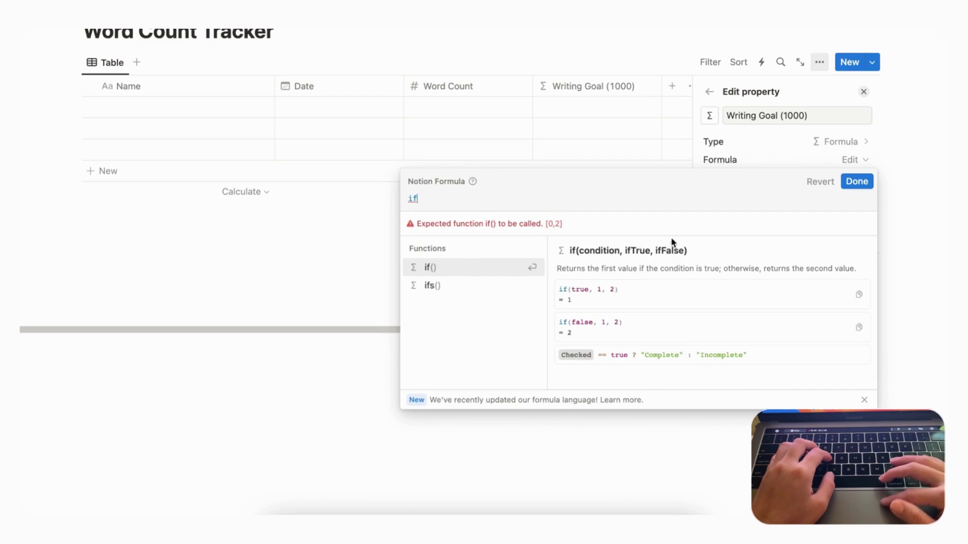
{"action": "left_click", "coordinate": [457, 274]}
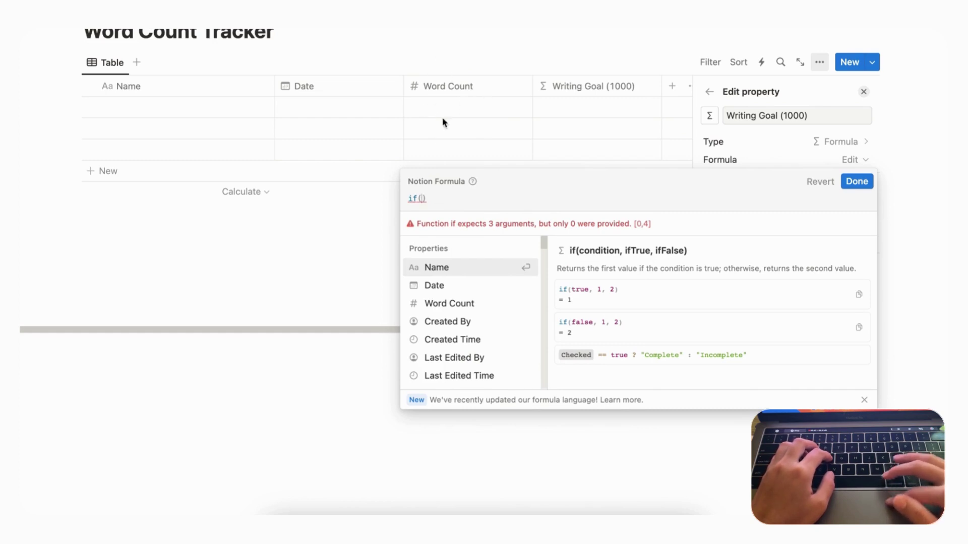
{"action": "type", "text": "word"}
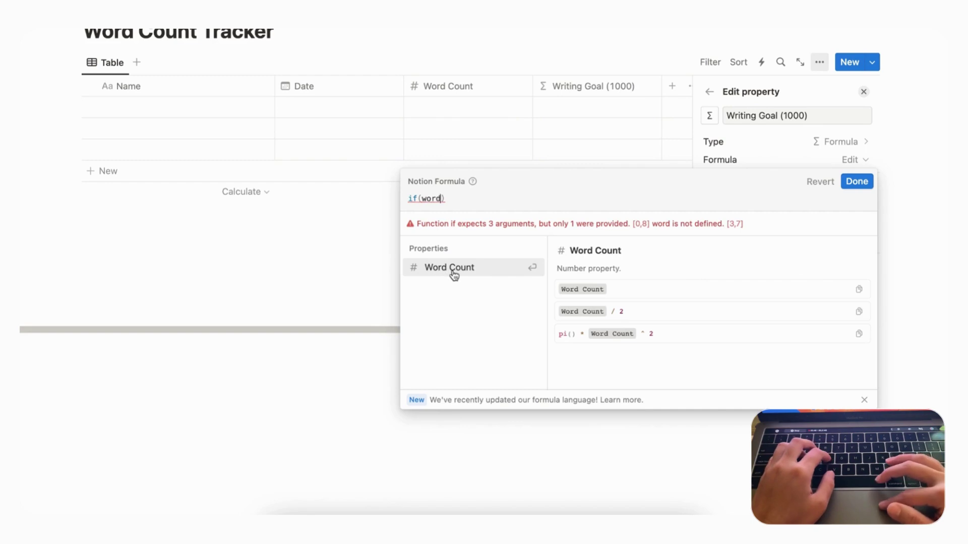
{"action": "left_click", "coordinate": [454, 272]}
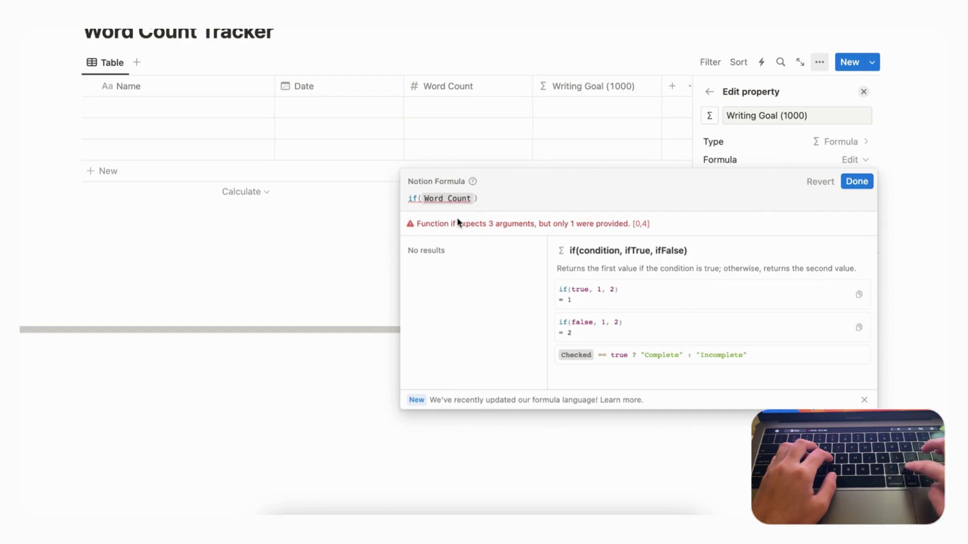
{"action": "type", "text": ","}
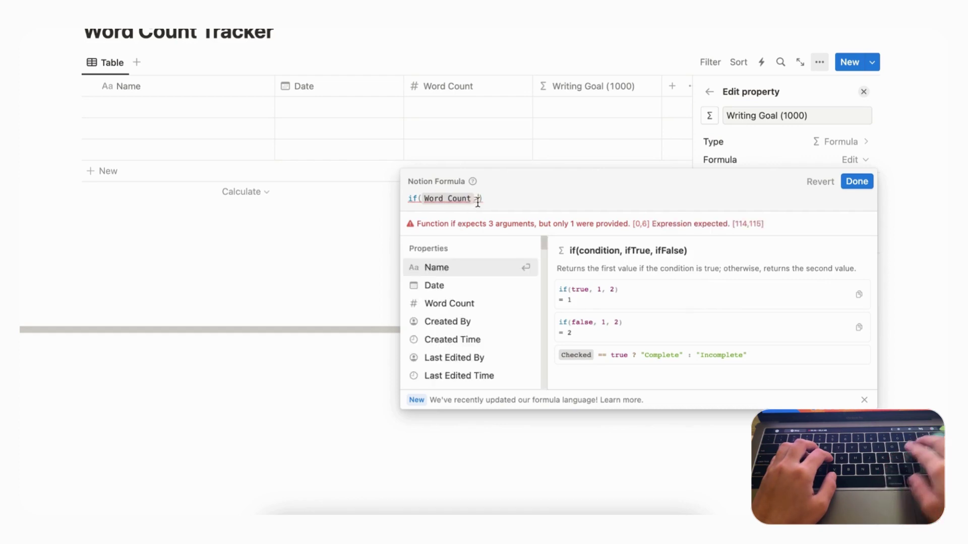
{"action": "type", "text": "1000"}
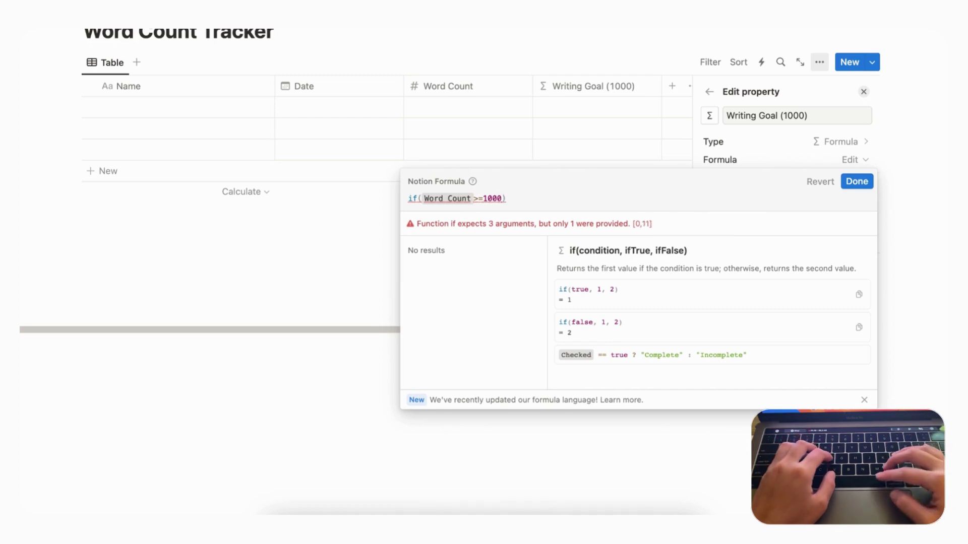
{"action": "type", "text": ", "}
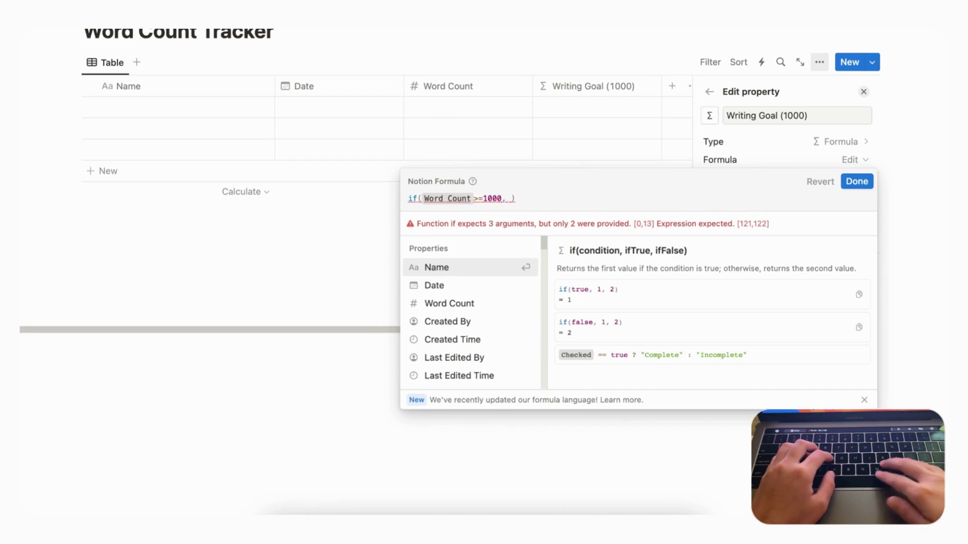
{"action": "type", "text": "\"met"}
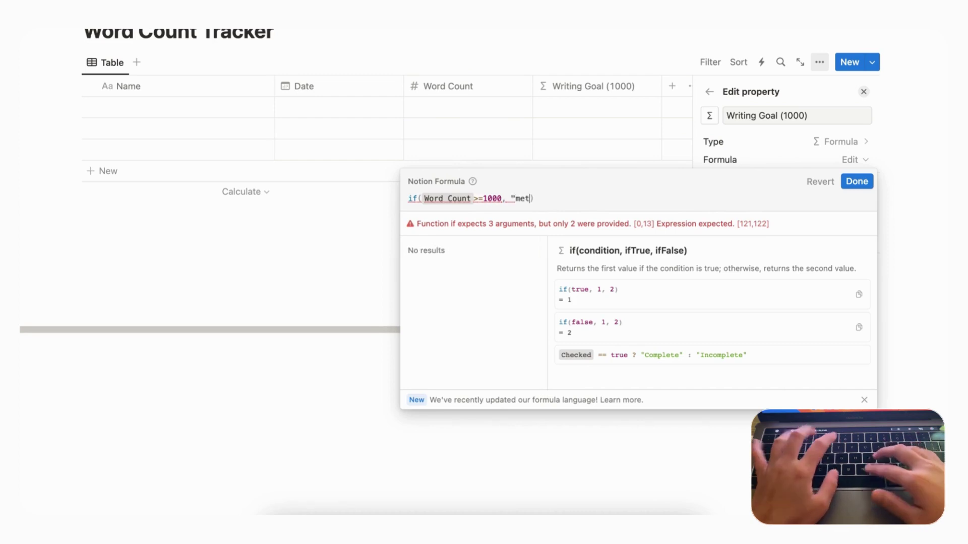
{"action": "type", "text": "\", "}
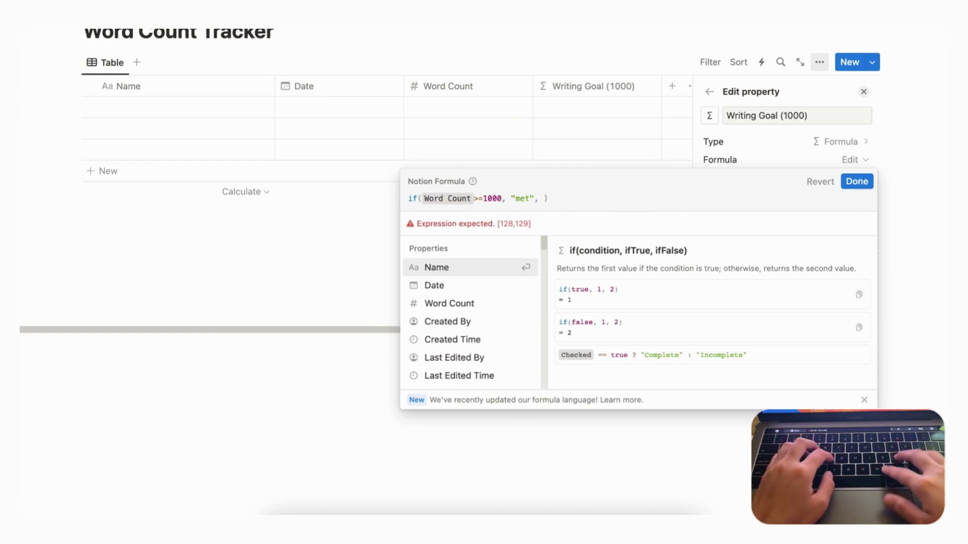
{"action": "type", "text": "\"not m"}
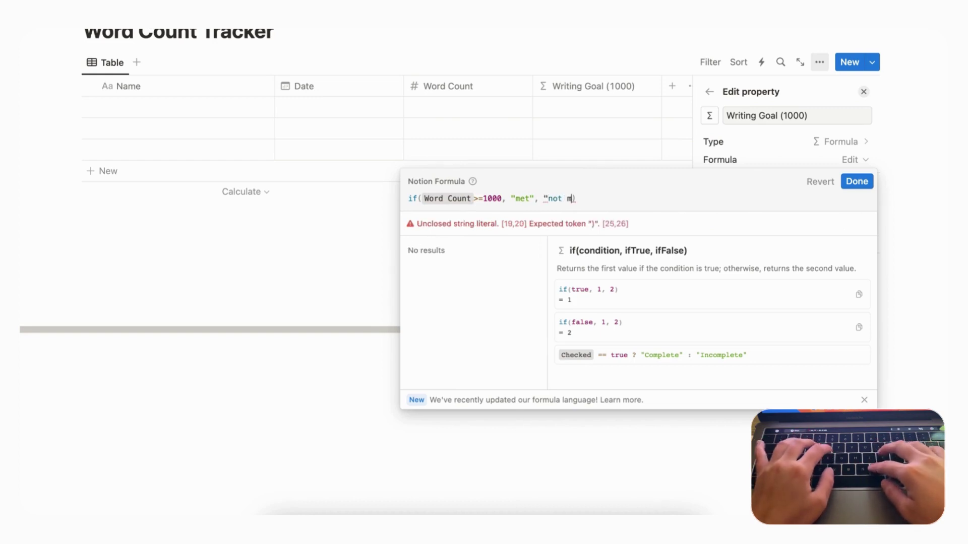
{"action": "type", "text": "et\""}
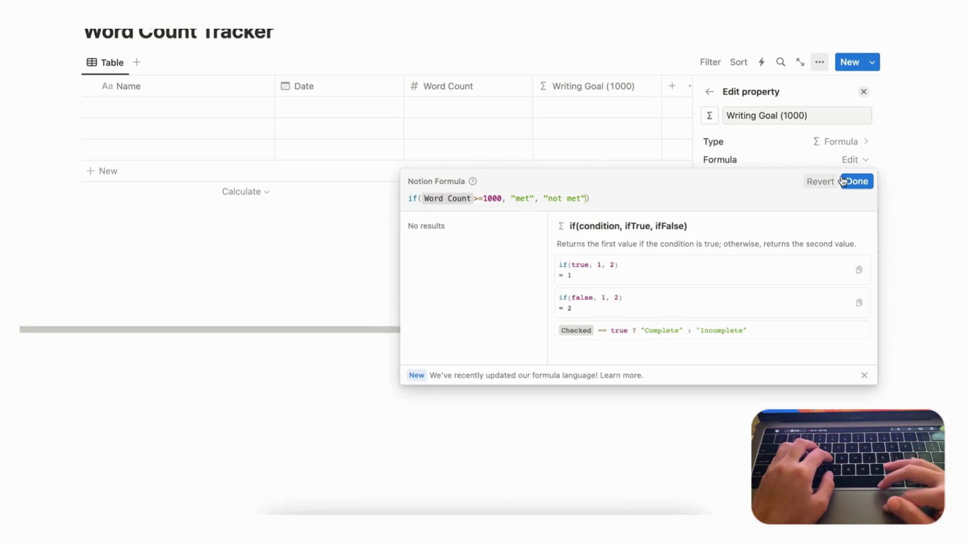
{"action": "left_click", "coordinate": [856, 181]}
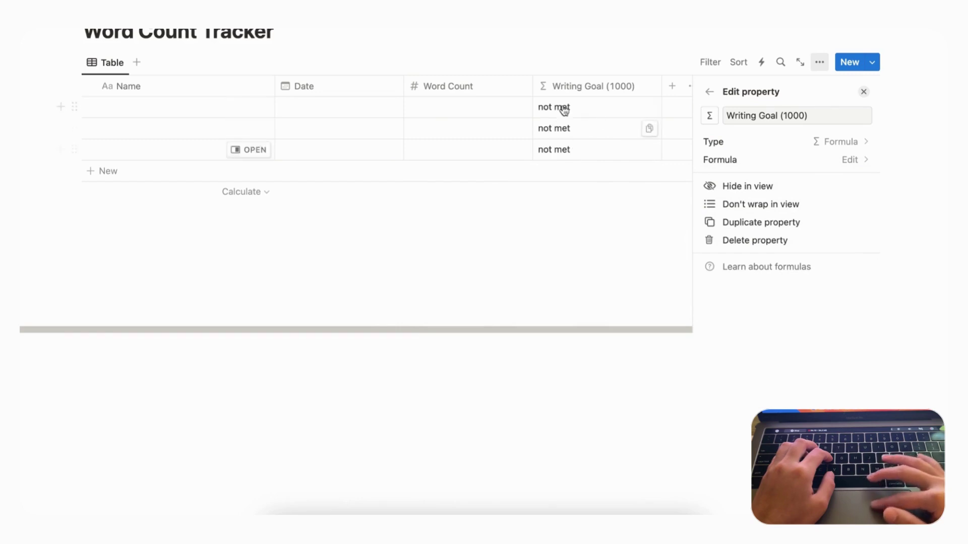
Step: Enter 1020 as the first row's Word Count, turning its goal result to met
{"action": "left_click", "coordinate": [479, 108]}
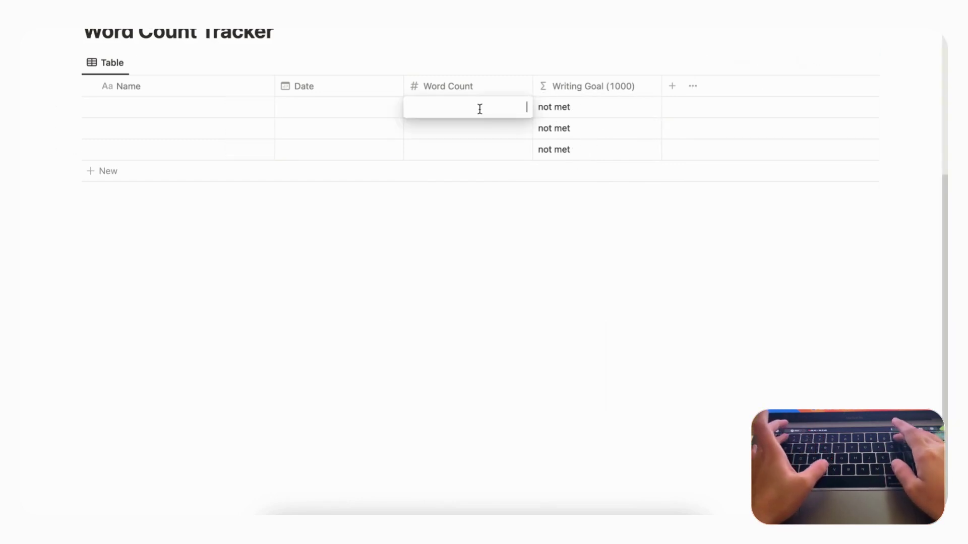
{"action": "type", "text": "1020"}
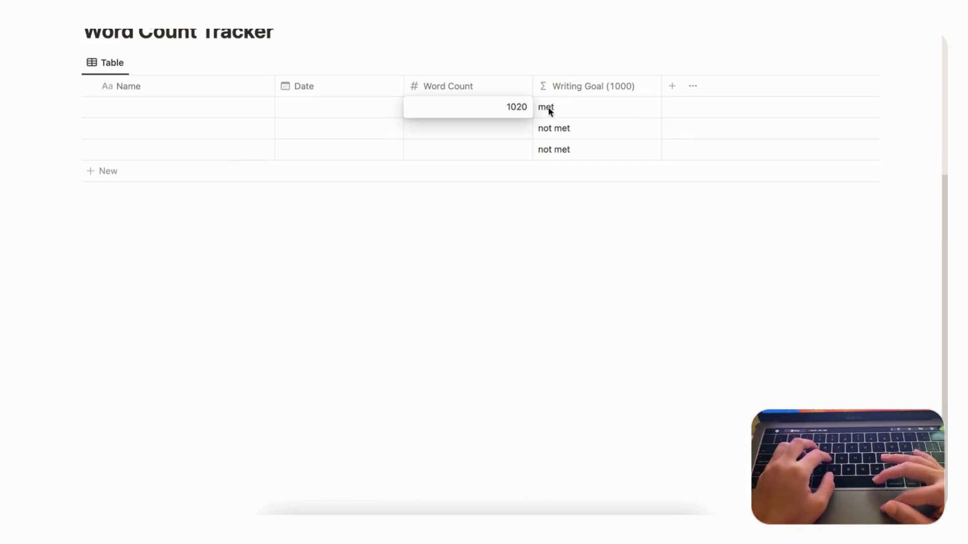
{"action": "key", "text": "Return"}
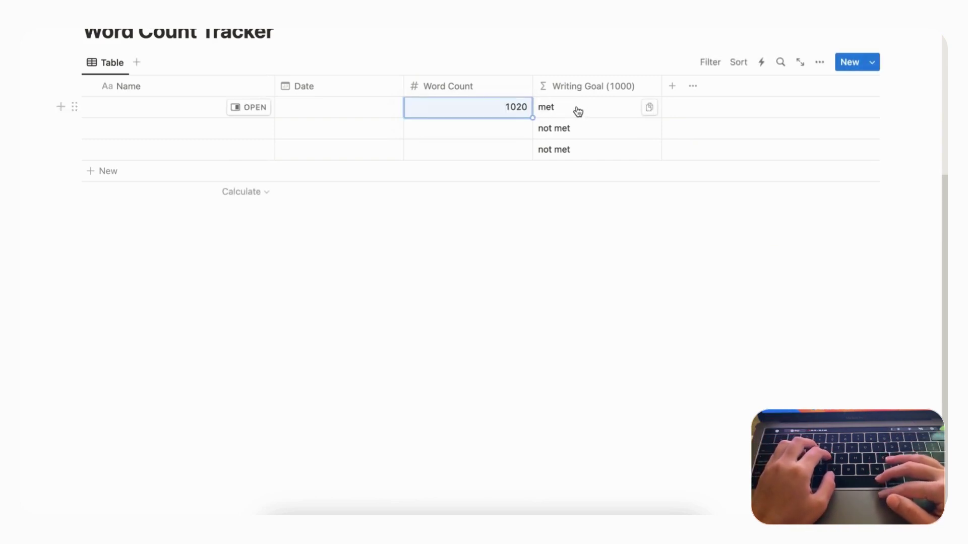
{"action": "scroll", "coordinate": [549, 136], "scroll_direction": "up", "scroll_amount": 5}
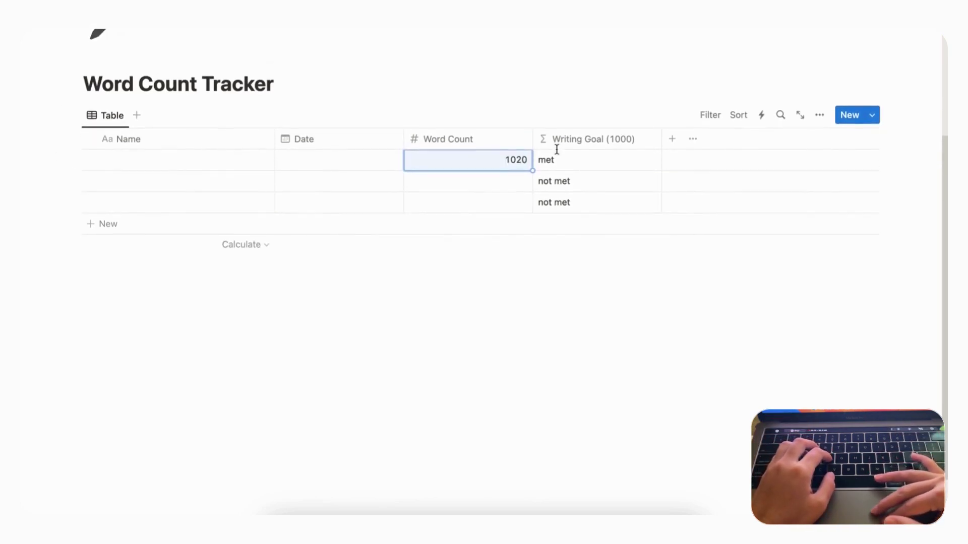
{"action": "scroll", "coordinate": [558, 149], "scroll_direction": "down", "scroll_amount": 3}
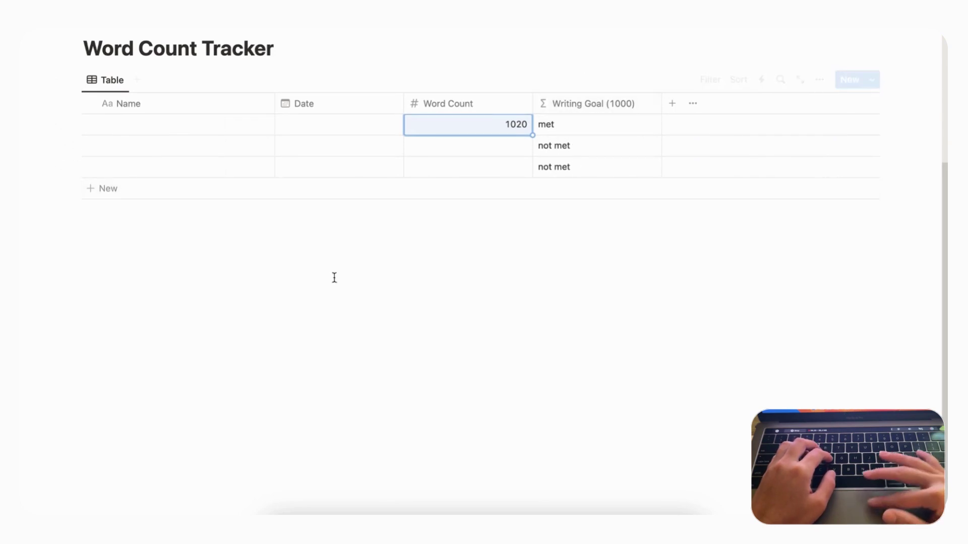
Step: Add a ✓ check mark emoji on a new line below the table using :check
{"action": "left_click", "coordinate": [290, 264]}
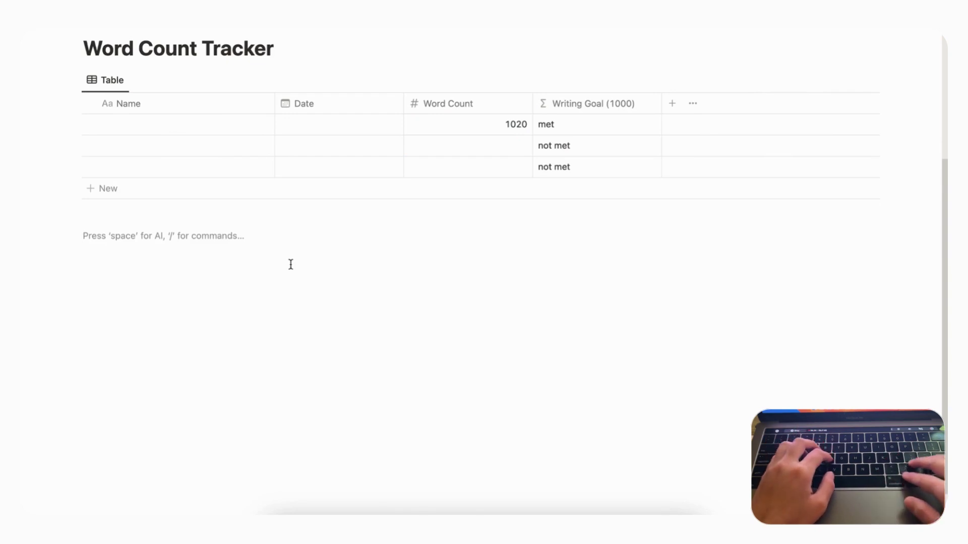
{"action": "type", "text": ":"}
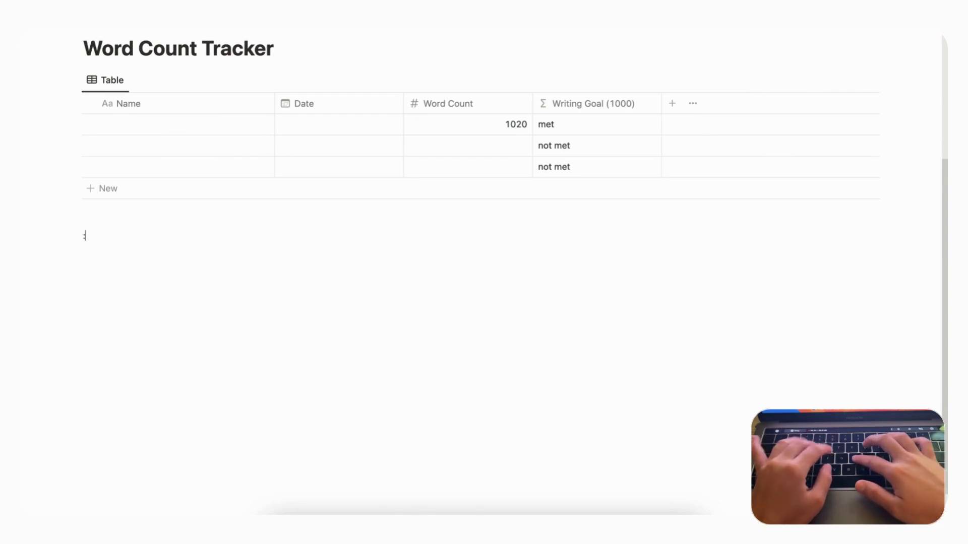
{"action": "type", "text": "check"}
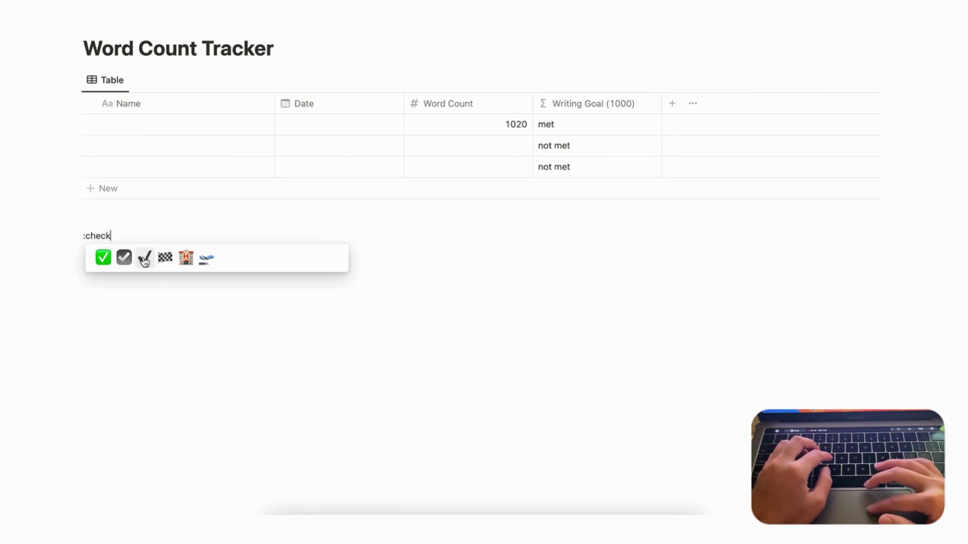
{"action": "left_click", "coordinate": [145, 258]}
{"action": "key", "text": "Return"}
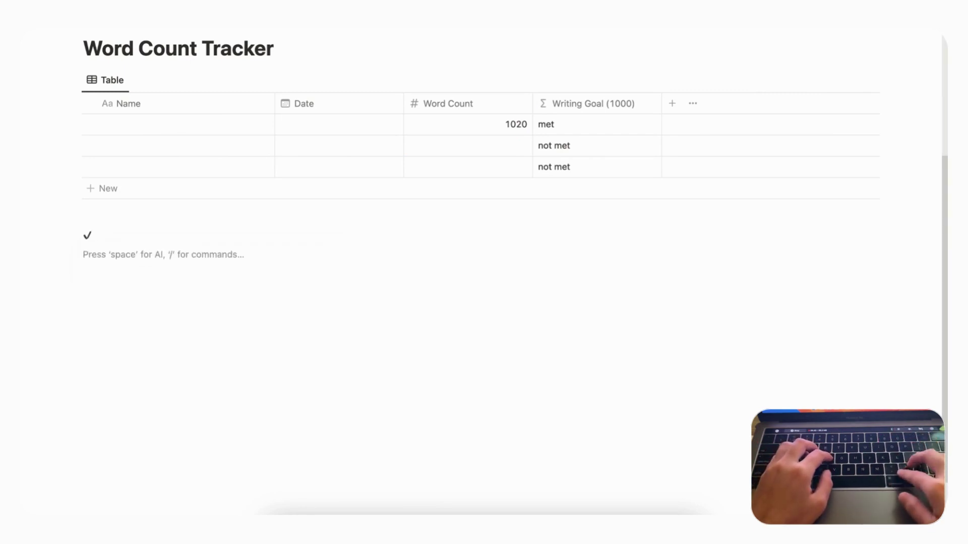
Step: Add a red ❌ emoji on the next line via :no and select the ✓
{"action": "type", "text": ":x"}
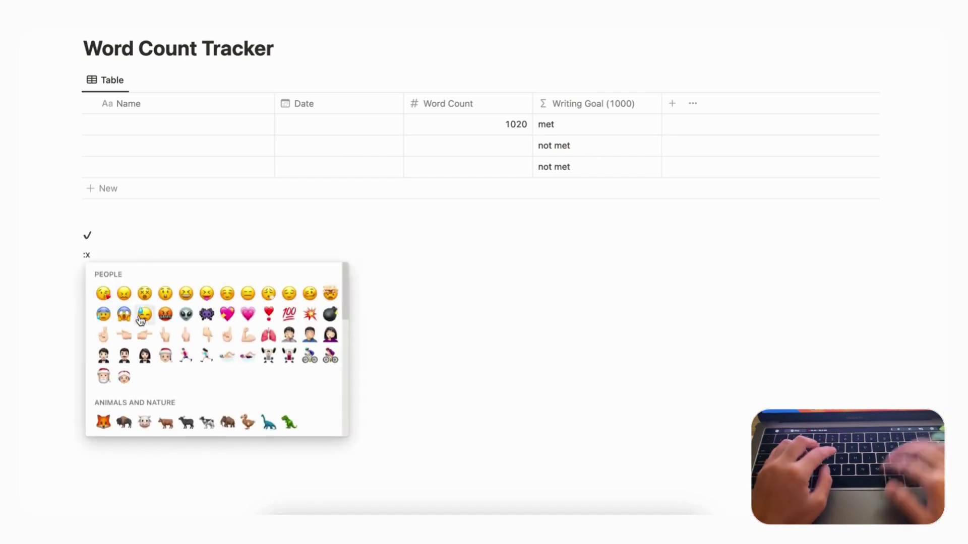
{"action": "key", "text": "BackSpace"}
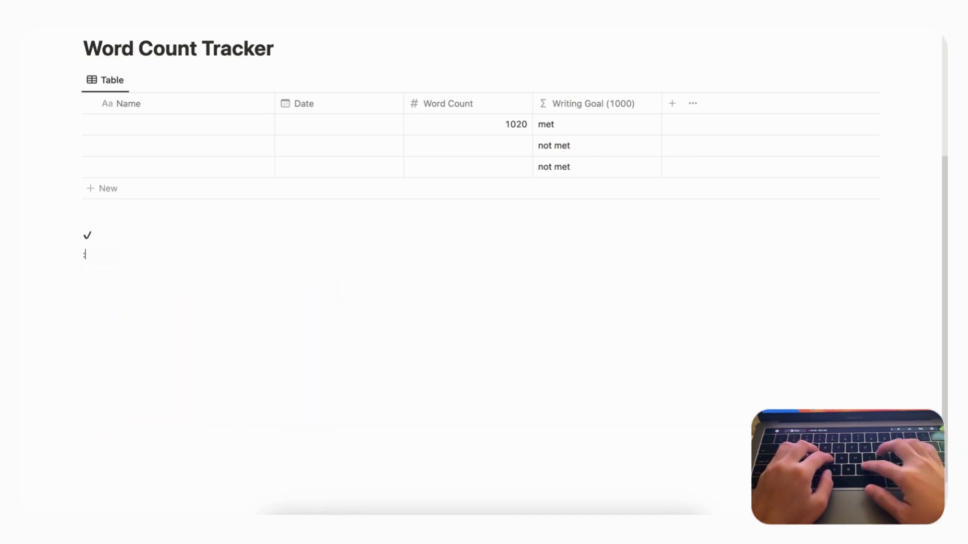
{"action": "type", "text": "no"}
{"action": "scroll", "coordinate": [167, 379], "scroll_direction": "down", "scroll_amount": 10}
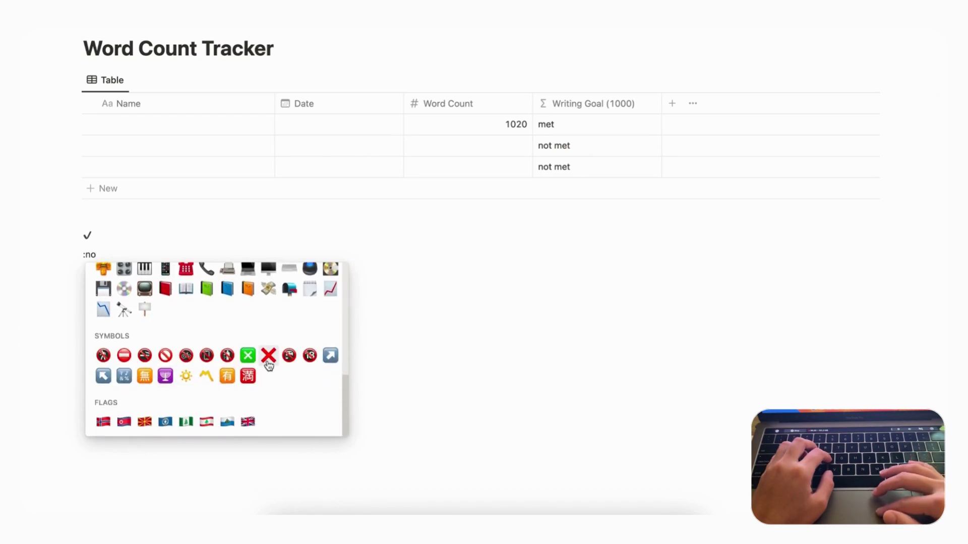
{"action": "left_click", "coordinate": [268, 357]}
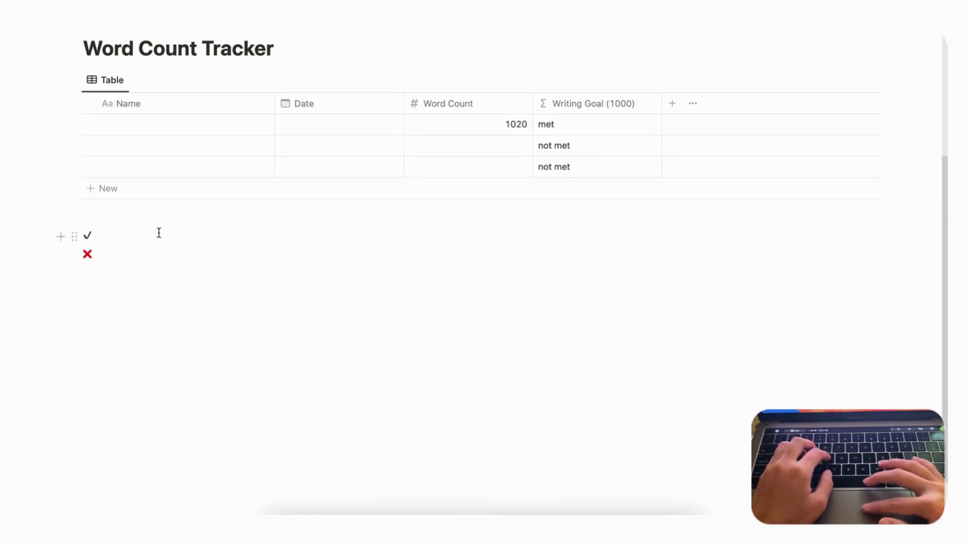
{"action": "double_click", "coordinate": [87, 236]}
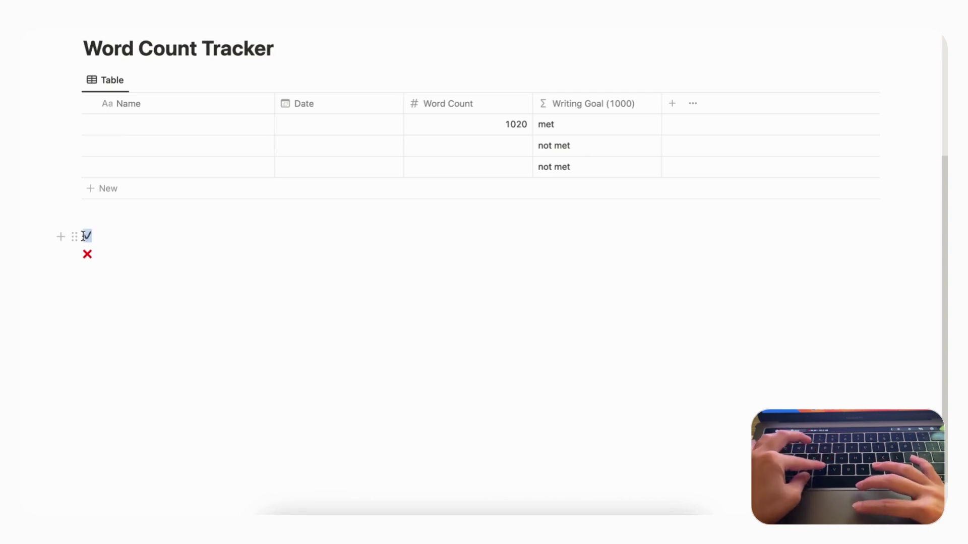
Step: Replace "met" with the pasted ✓ in the Writing Goal (1000) formula
{"action": "left_click", "coordinate": [627, 108]}
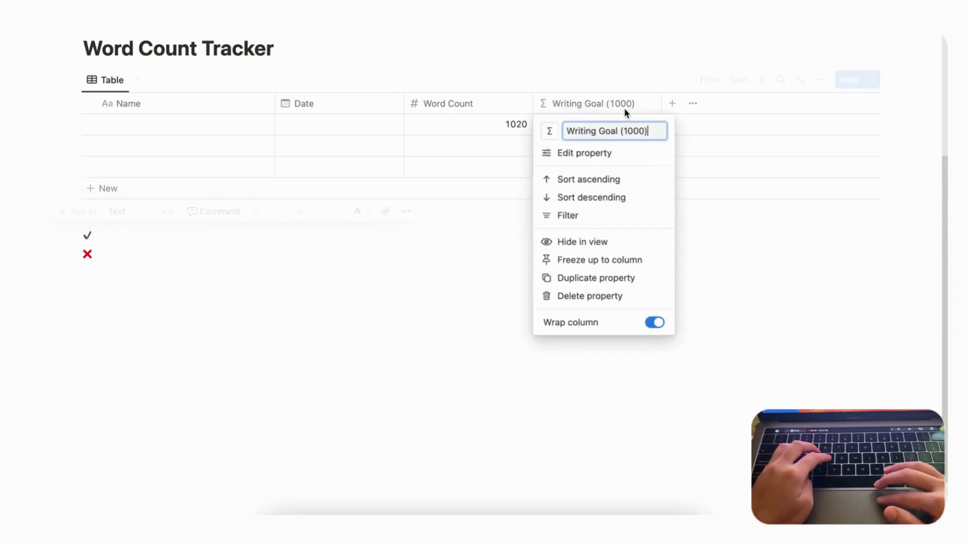
{"action": "left_click", "coordinate": [611, 157]}
{"action": "left_click", "coordinate": [612, 158]}
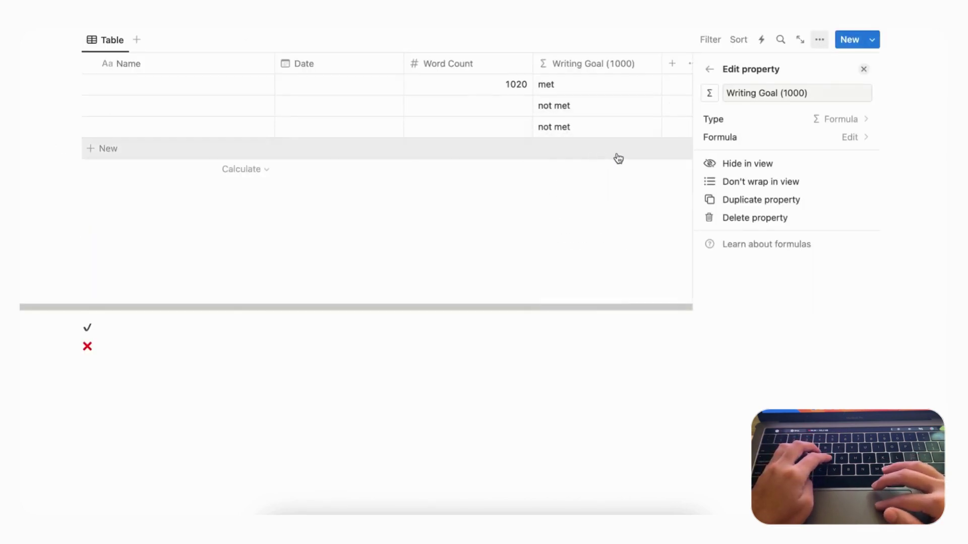
{"action": "left_click", "coordinate": [746, 140]}
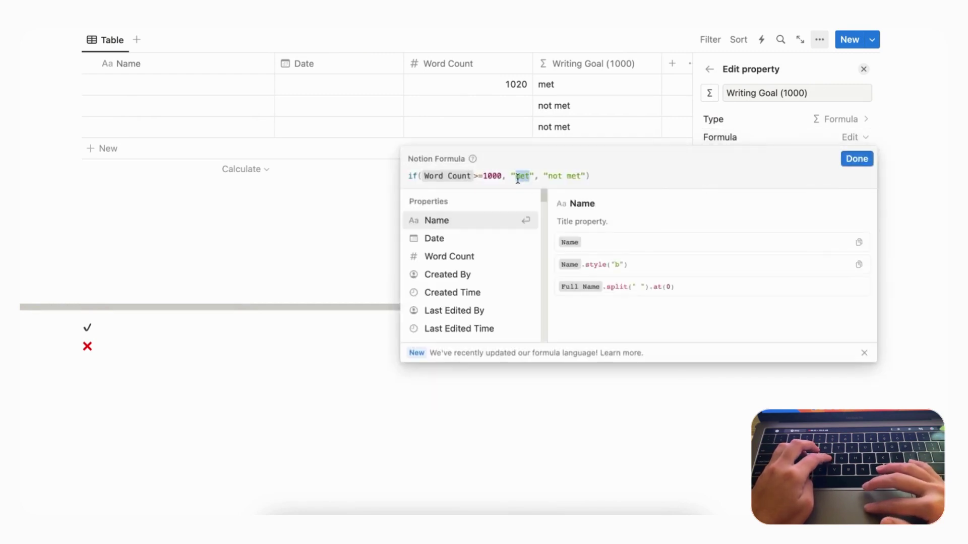
{"action": "type", "text": "✓"}
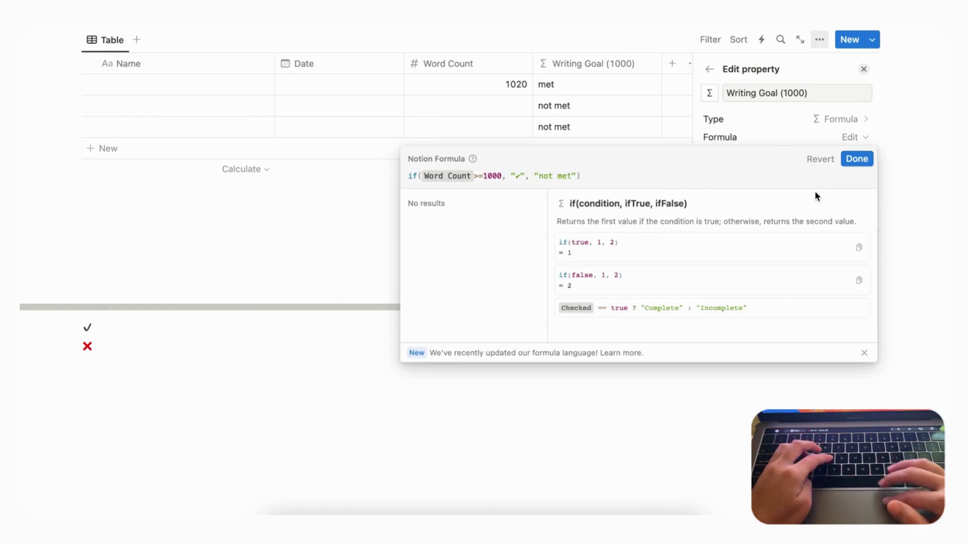
{"action": "left_click", "coordinate": [857, 159]}
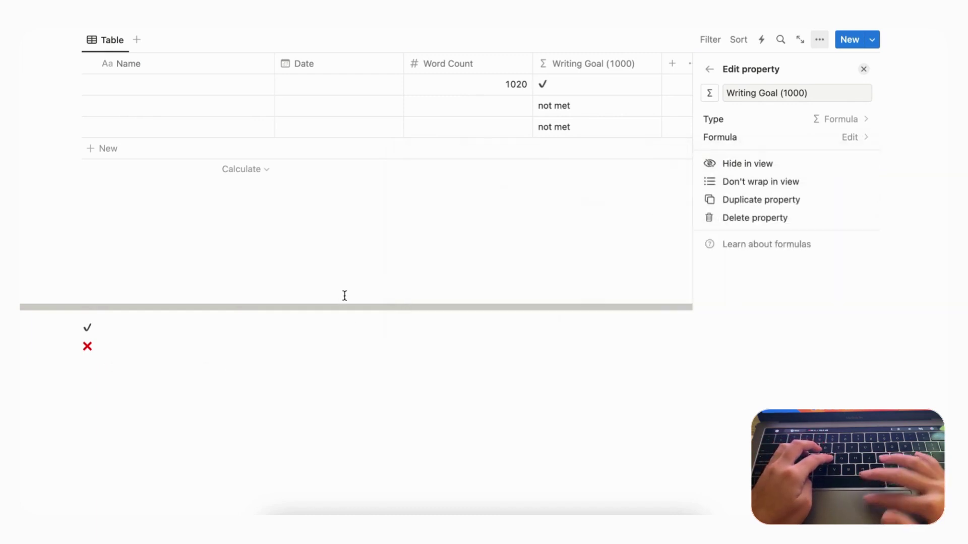
Step: Replace "not met" with the pasted ❌ in the Writing Goal (1000) formula
{"action": "double_click", "coordinate": [84, 347]}
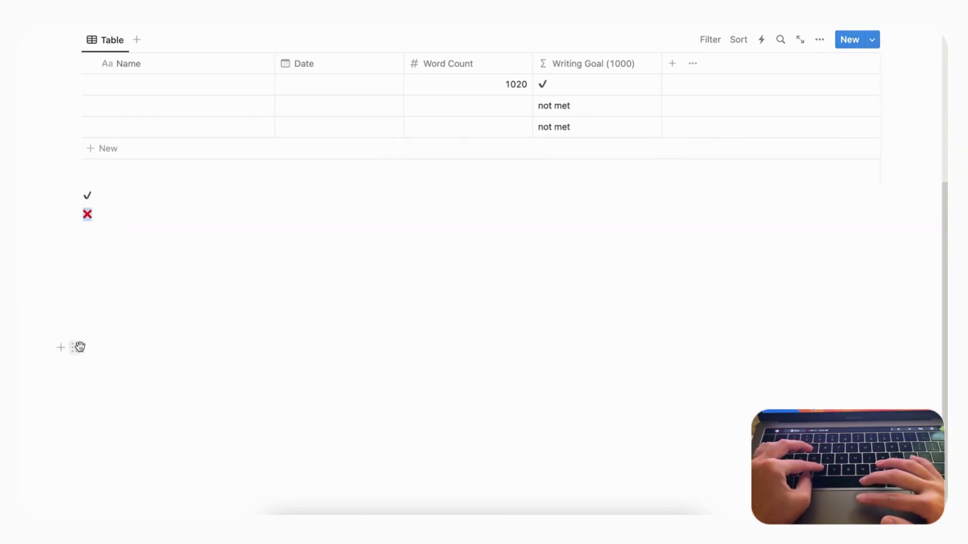
{"action": "left_click", "coordinate": [600, 65]}
{"action": "left_click", "coordinate": [600, 112]}
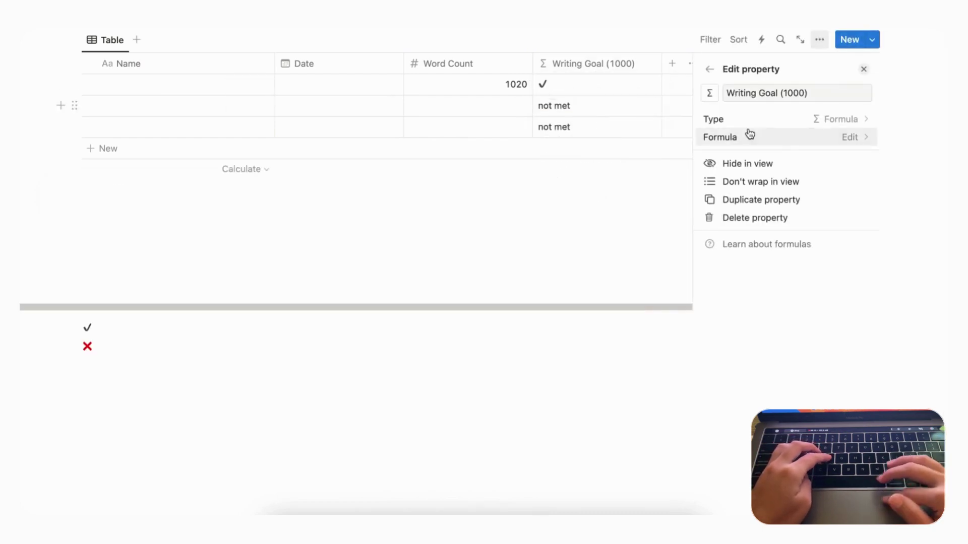
{"action": "left_click", "coordinate": [776, 138]}
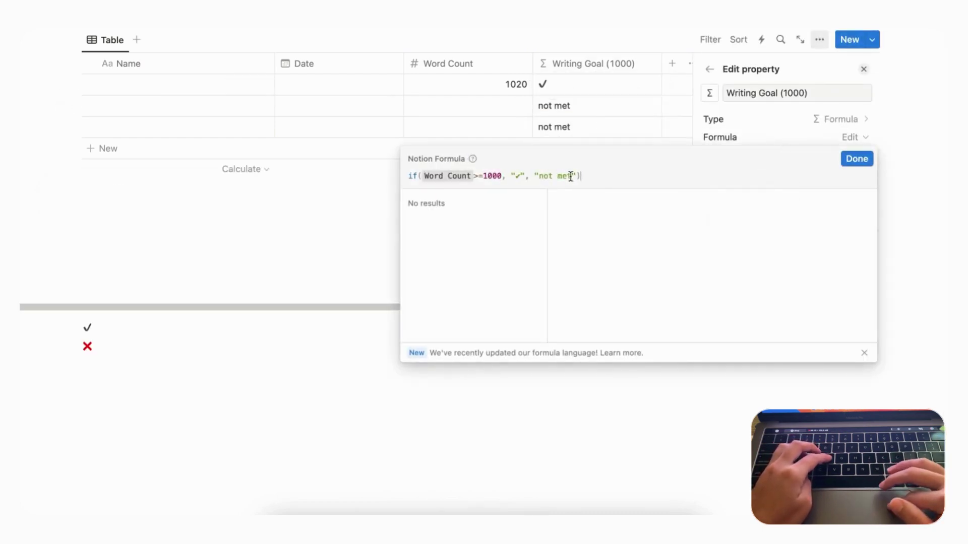
{"action": "left_click_drag", "start_coordinate": [570, 176], "coordinate": [543, 177]}
{"action": "type", "text": "✗"}
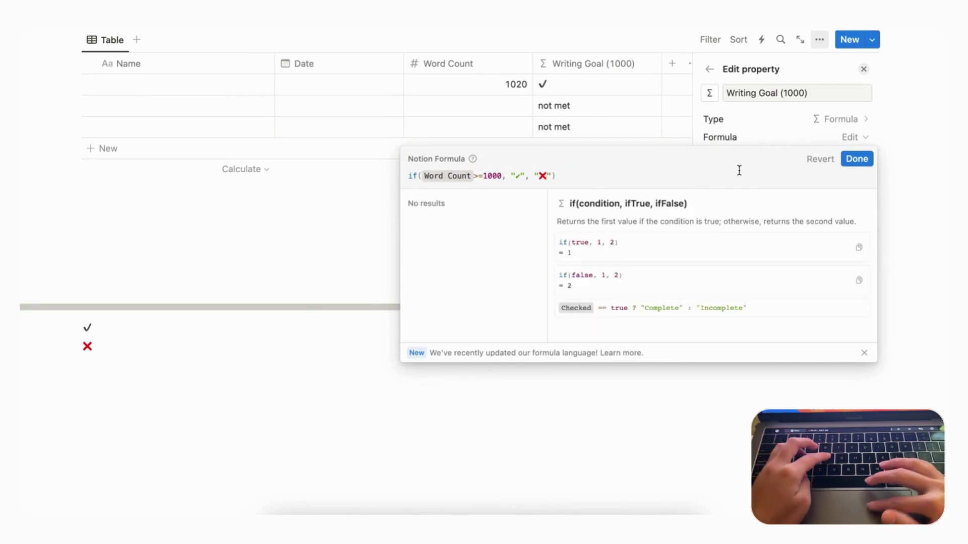
{"action": "left_click", "coordinate": [857, 159]}
{"action": "left_click", "coordinate": [863, 70]}
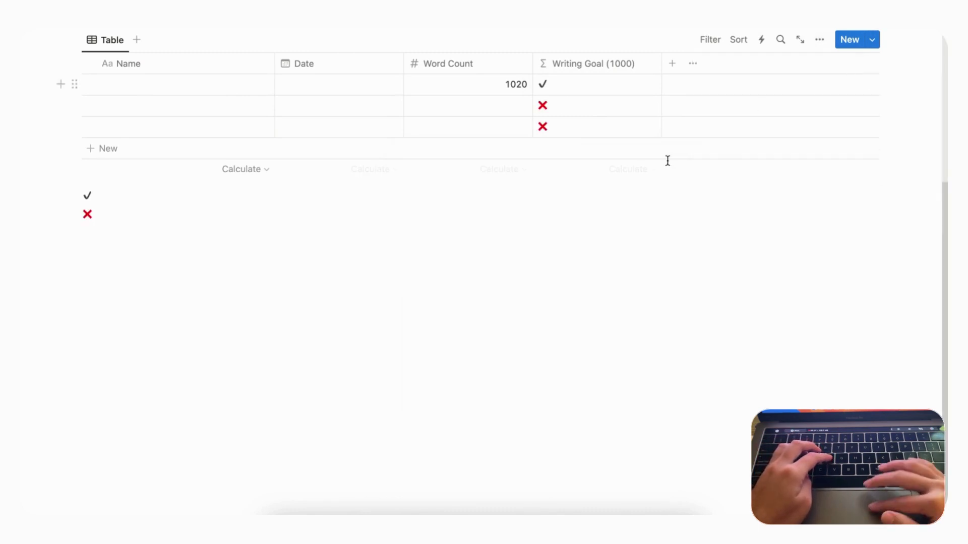
Step: Delete the helper ✓ and ❌ lines and drag the Date column narrower
{"action": "scroll", "coordinate": [668, 160], "scroll_direction": "up", "scroll_amount": 3}
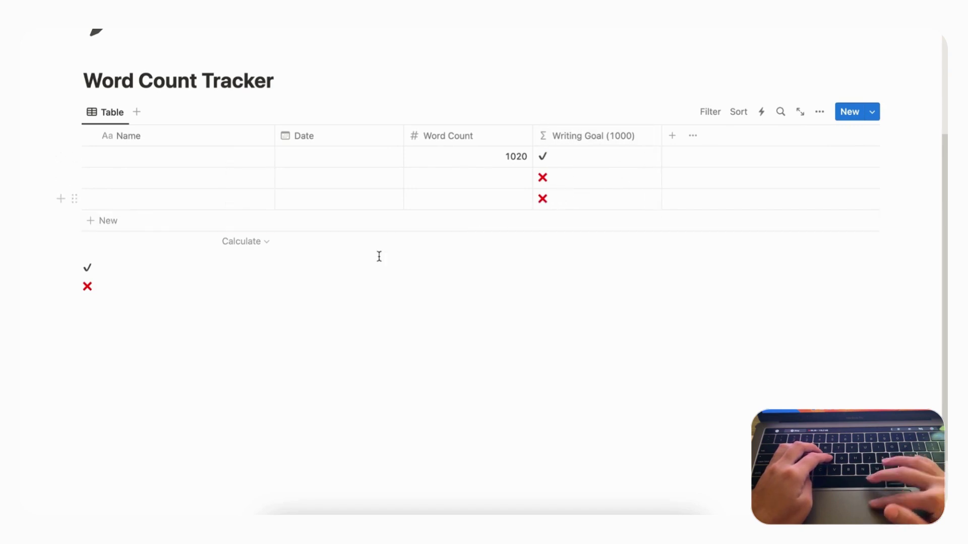
{"action": "left_click_drag", "start_coordinate": [134, 292], "coordinate": [85, 266]}
{"action": "key", "text": "BackSpace"}
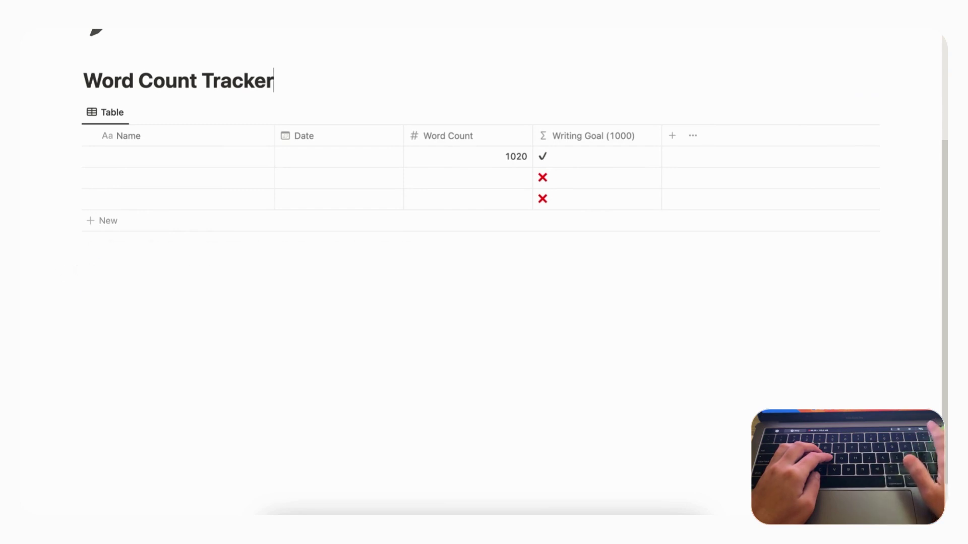
{"action": "scroll", "coordinate": [158, 253], "scroll_direction": "up", "scroll_amount": 3}
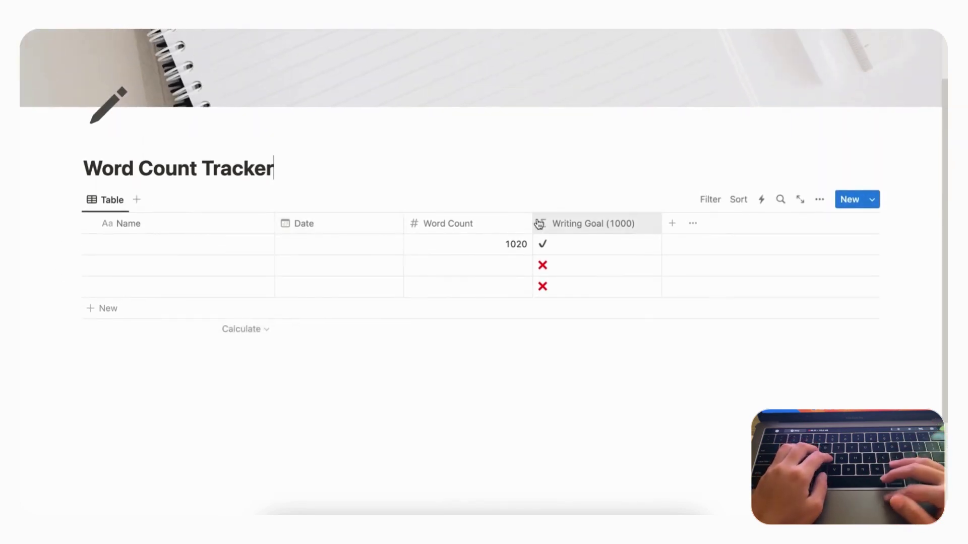
{"action": "left_click_drag", "start_coordinate": [401, 222], "coordinate": [369, 222]}
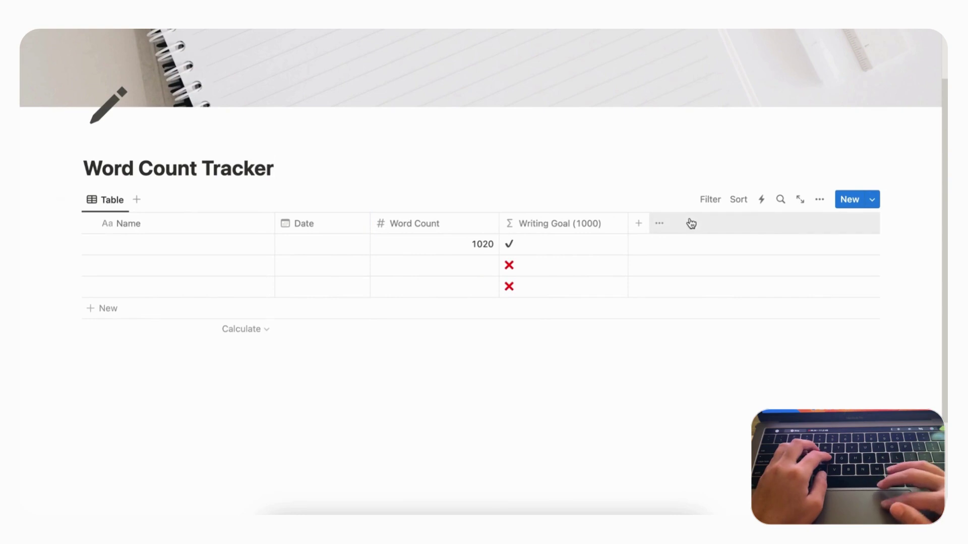
Step: Add a Notes text property column after Writing Goal (1000)
{"action": "left_click", "coordinate": [641, 227]}
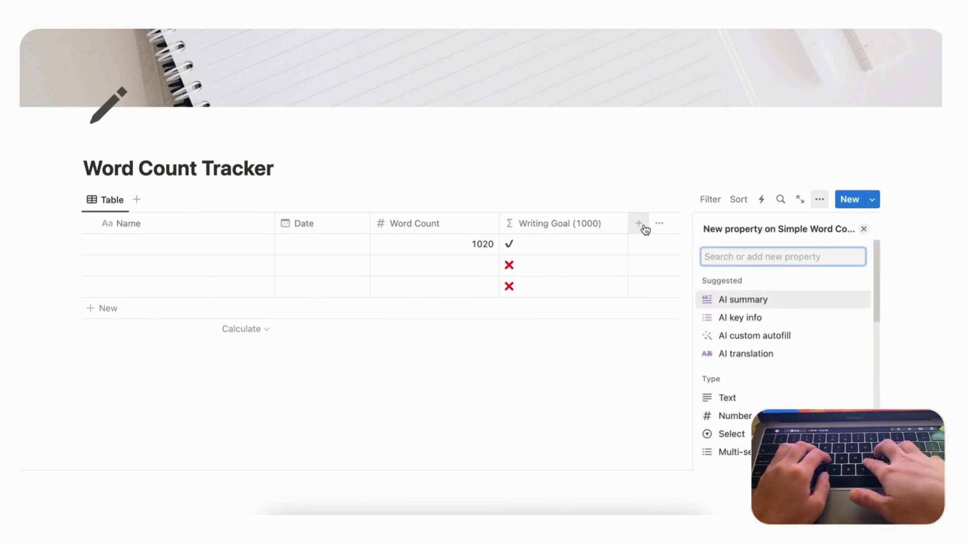
{"action": "type", "text": "Notes"}
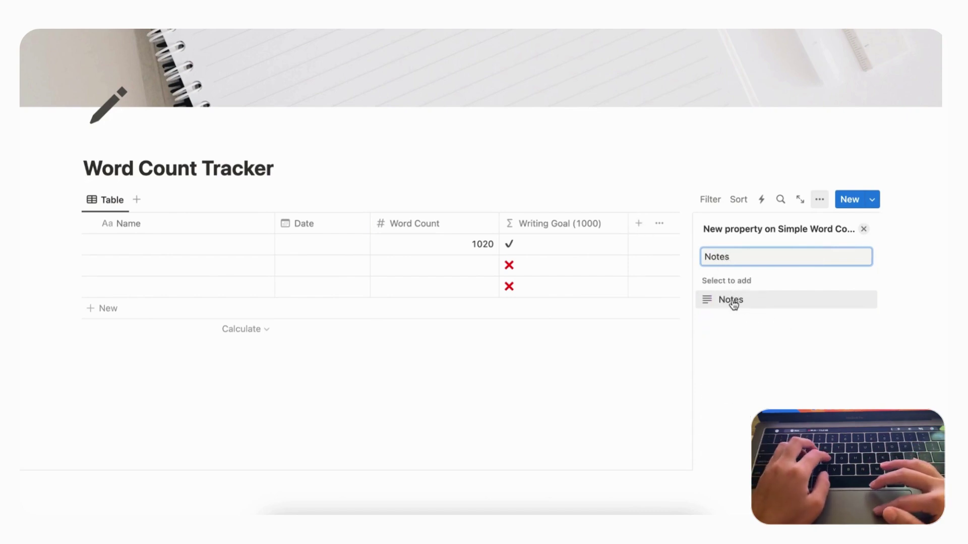
{"action": "left_click", "coordinate": [730, 300]}
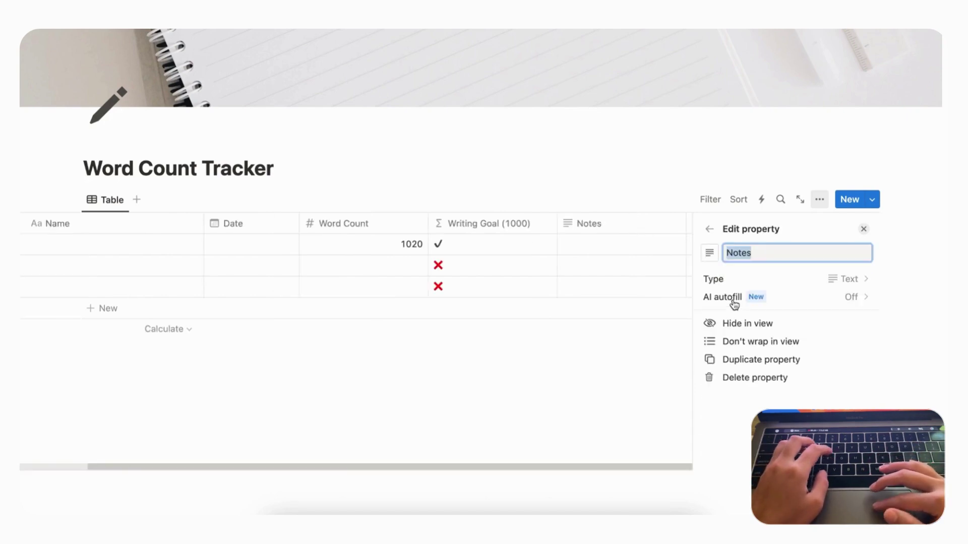
{"action": "left_click", "coordinate": [863, 229]}
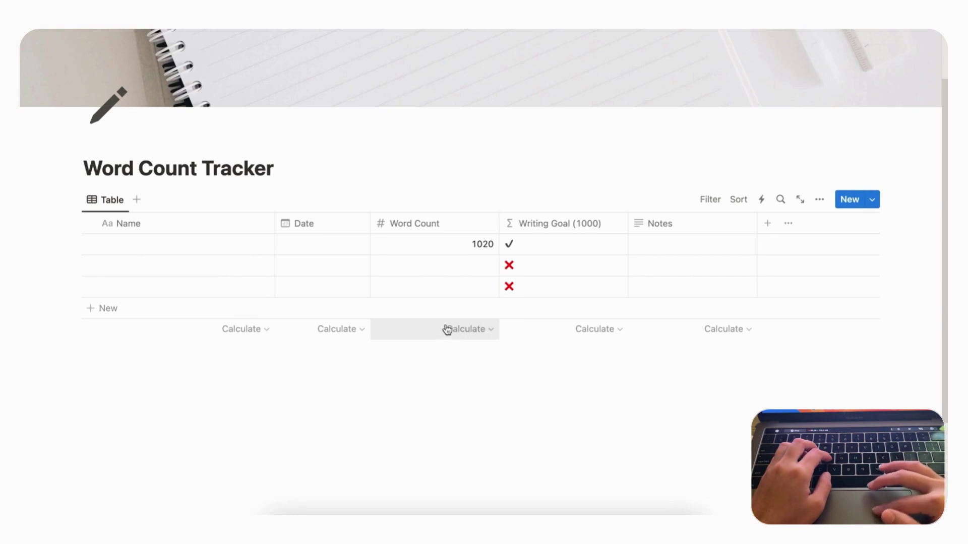
Step: Sum the Word Count column and enter 200 and 2000 for rows two and three
{"action": "left_click", "coordinate": [466, 329]}
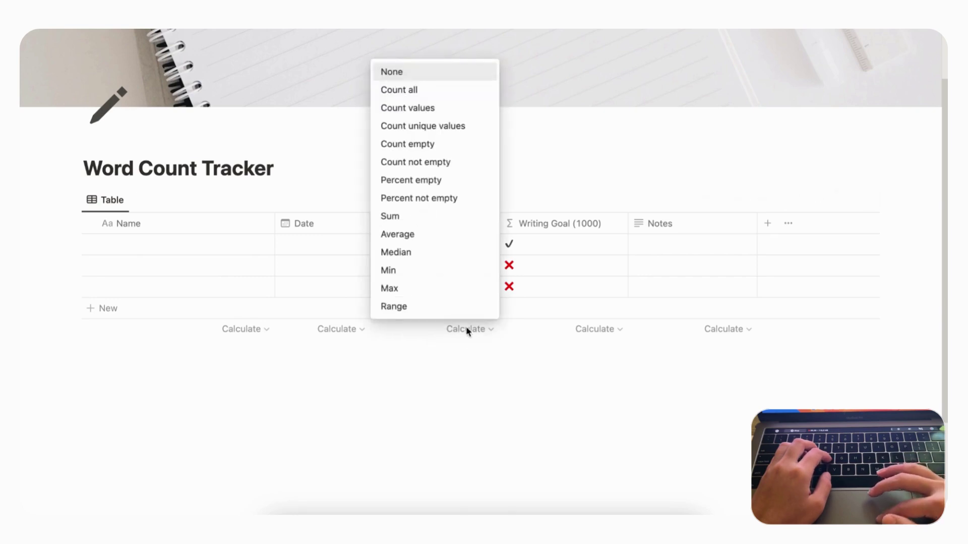
{"action": "left_click", "coordinate": [441, 217]}
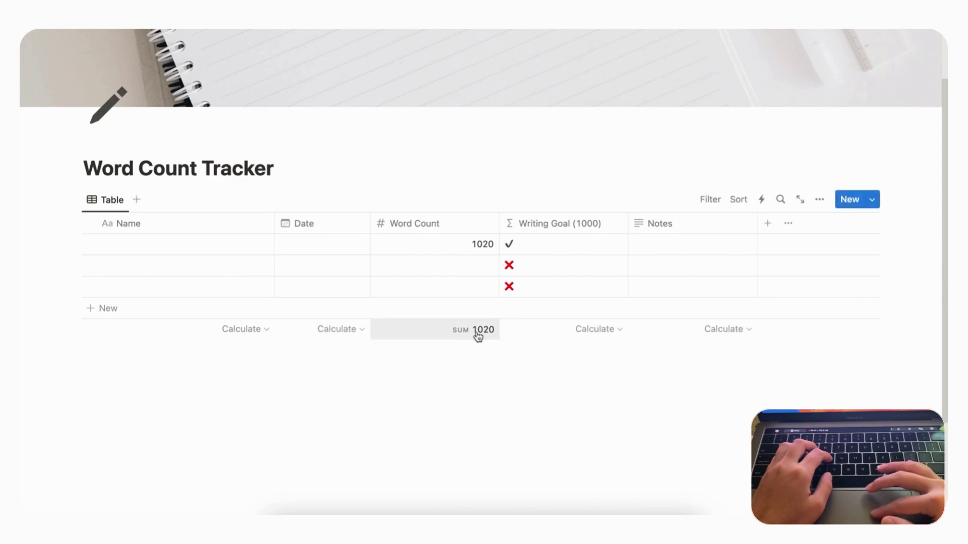
{"action": "left_click", "coordinate": [459, 264]}
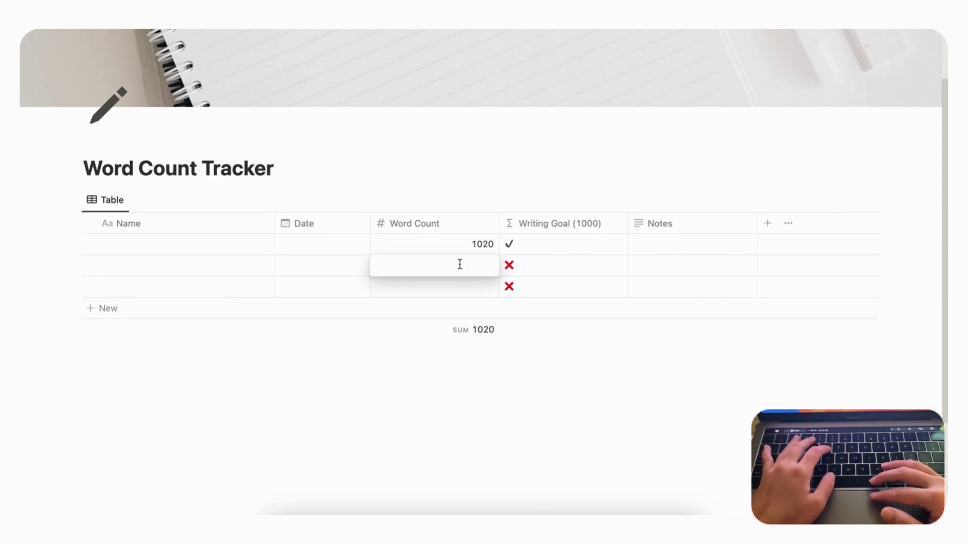
{"action": "type", "text": "200"}
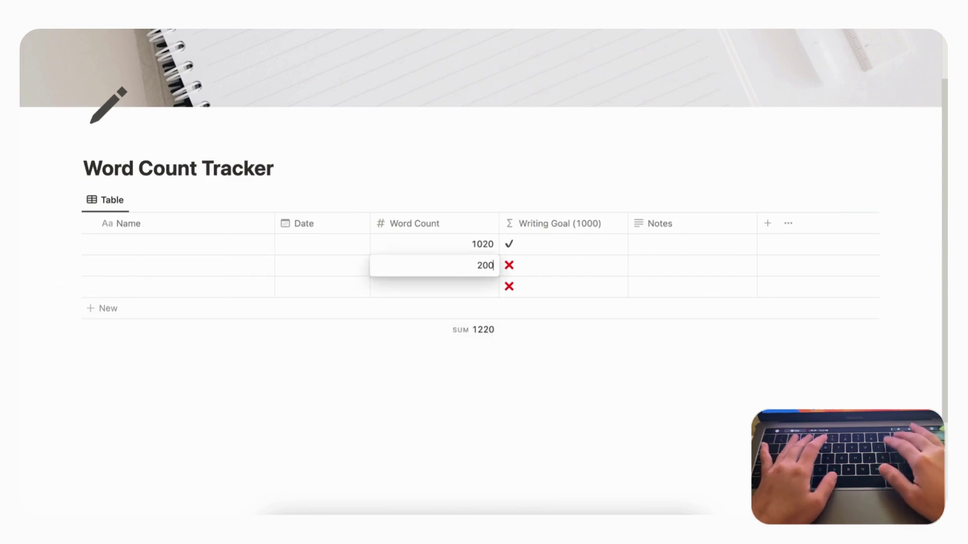
{"action": "left_click", "coordinate": [453, 290]}
{"action": "left_click", "coordinate": [449, 287]}
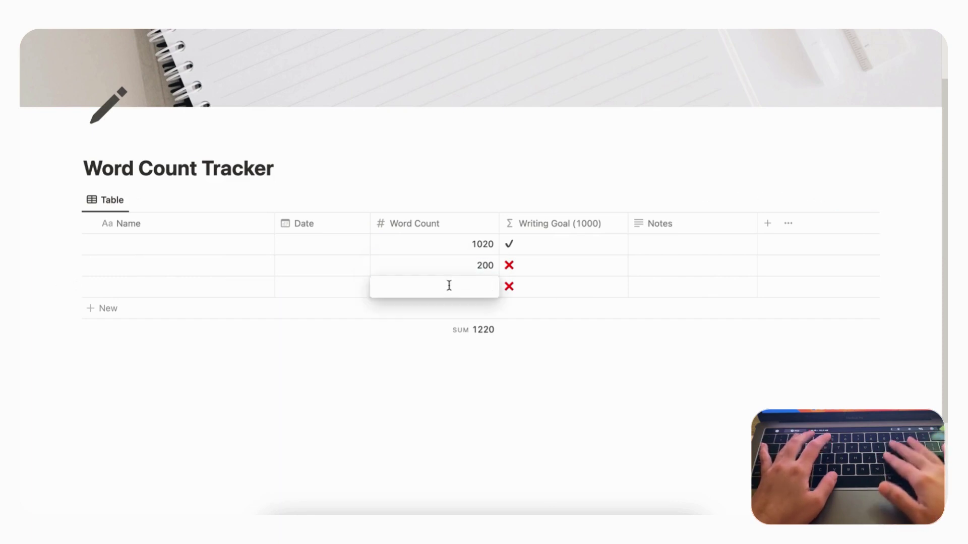
{"action": "type", "text": "2000"}
{"action": "key", "text": "Return"}
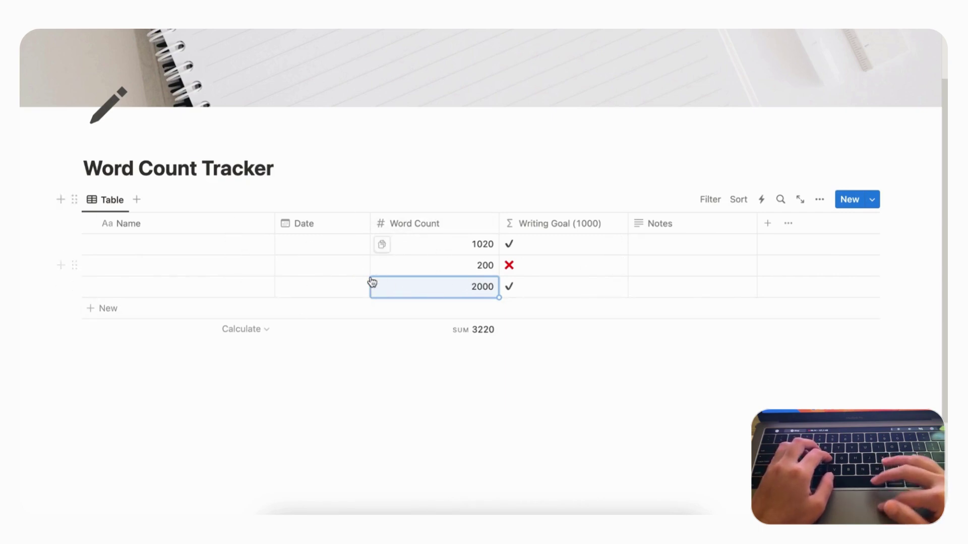
Step: Rename the table view to 'View All'
{"action": "left_click", "coordinate": [100, 201]}
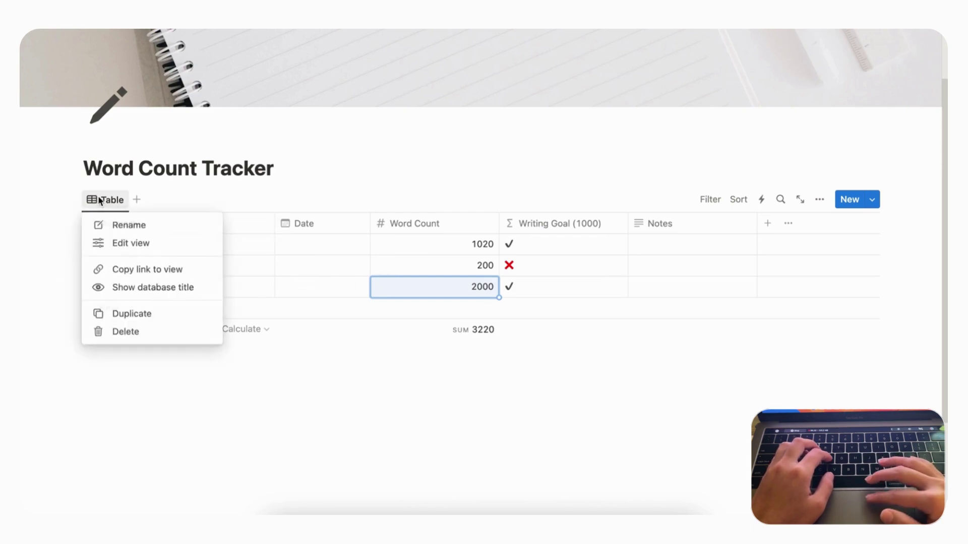
{"action": "left_click", "coordinate": [135, 229]}
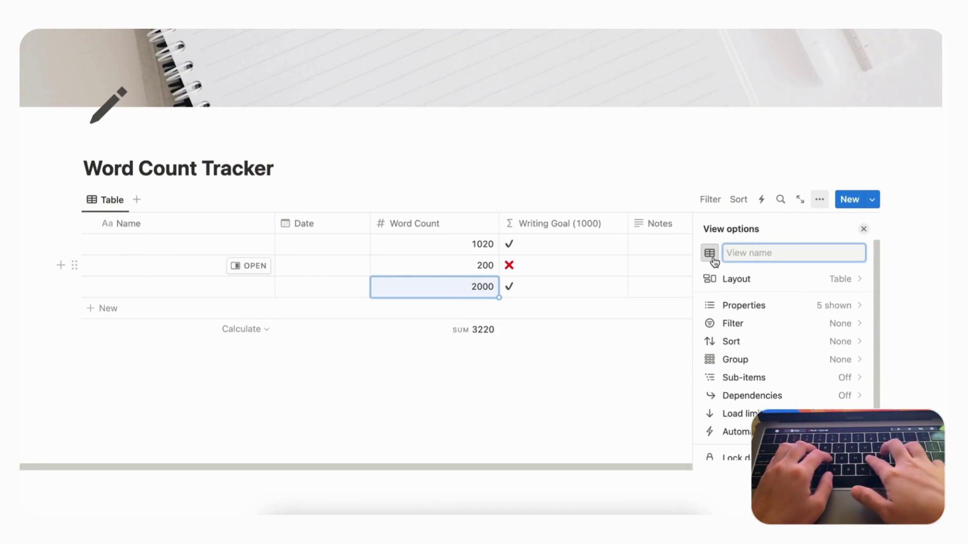
{"action": "type", "text": "View All"}
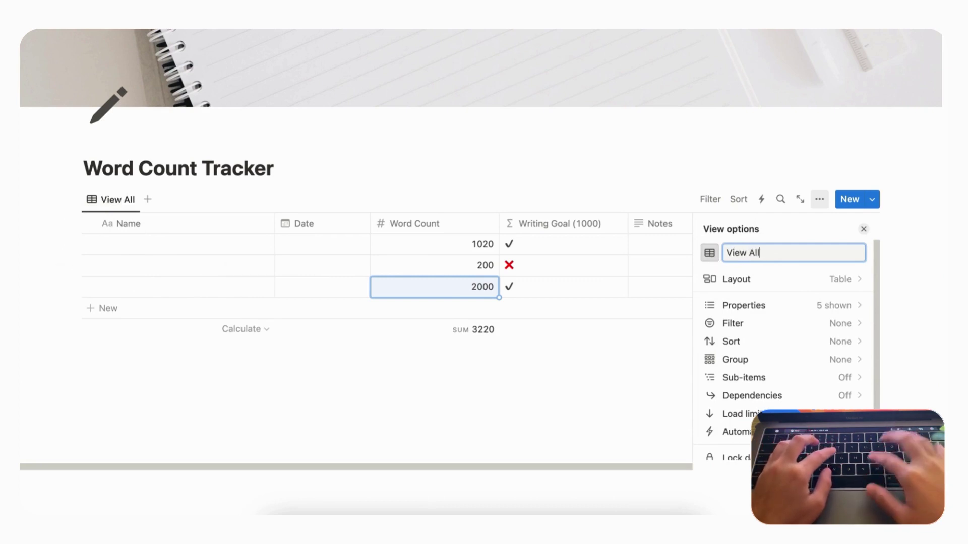
{"action": "left_click", "coordinate": [861, 232]}
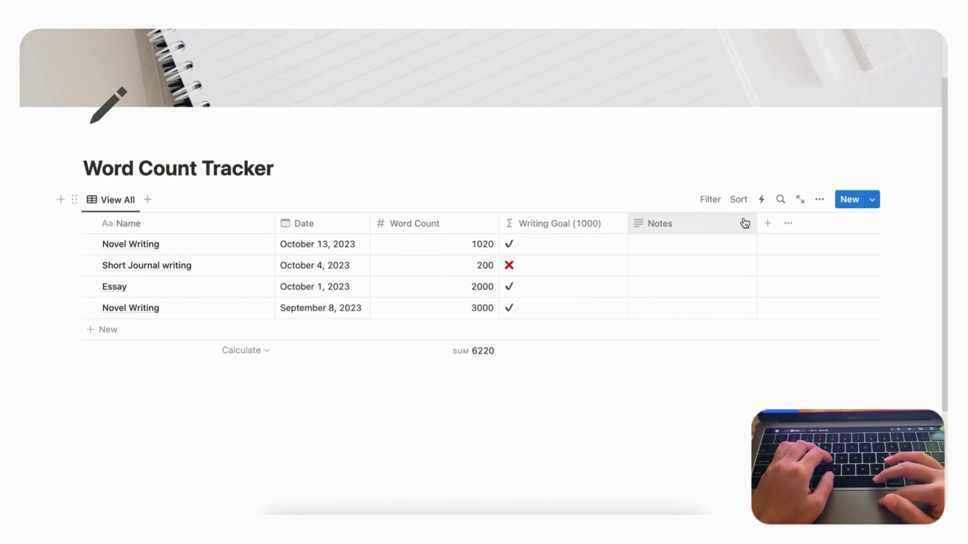
Step: Sort the table by Date descending and save the sort for everyone
{"action": "left_click", "coordinate": [739, 200]}
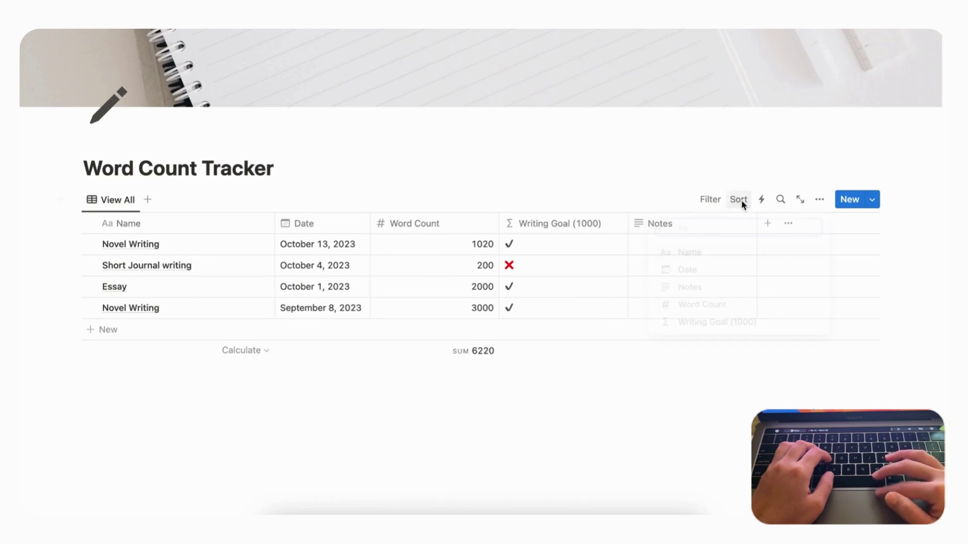
{"action": "left_click", "coordinate": [709, 279]}
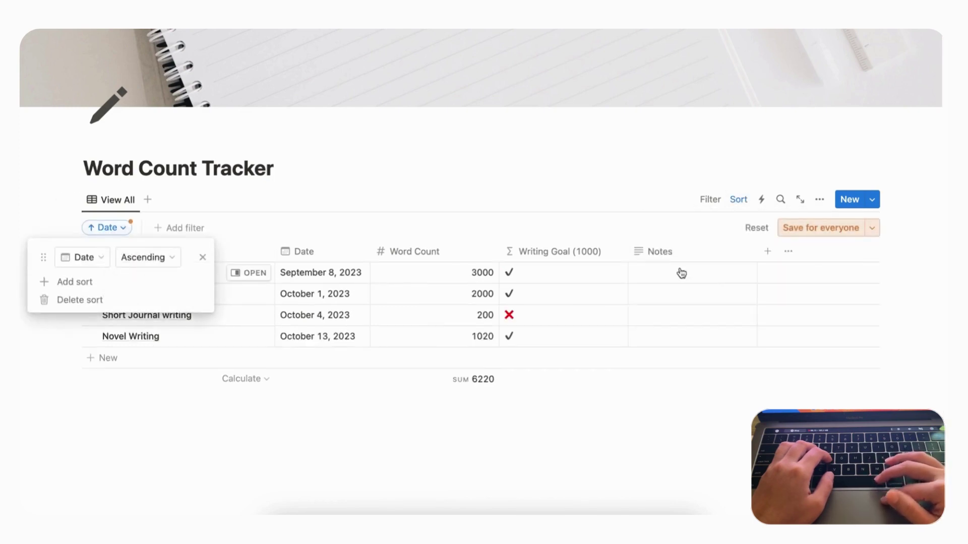
{"action": "left_click", "coordinate": [162, 265]}
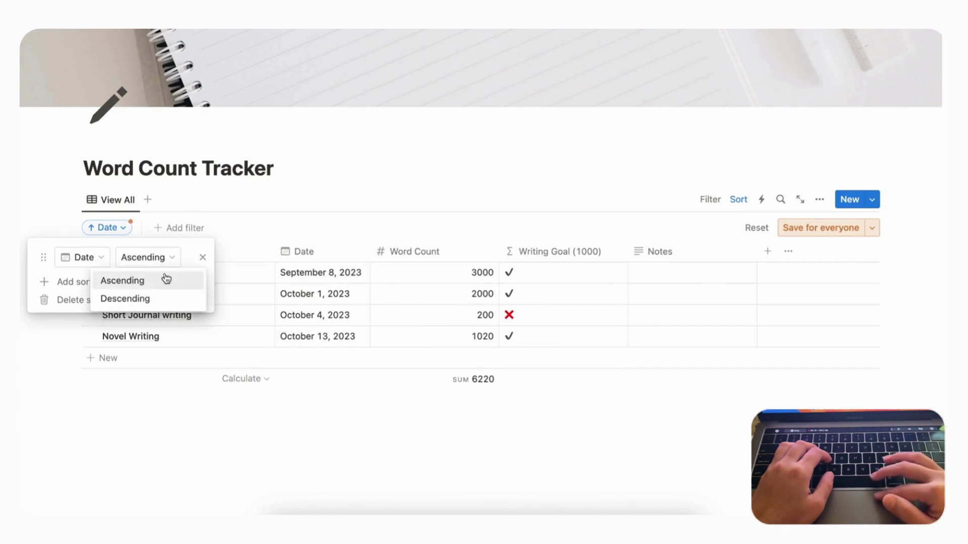
{"action": "left_click", "coordinate": [168, 302]}
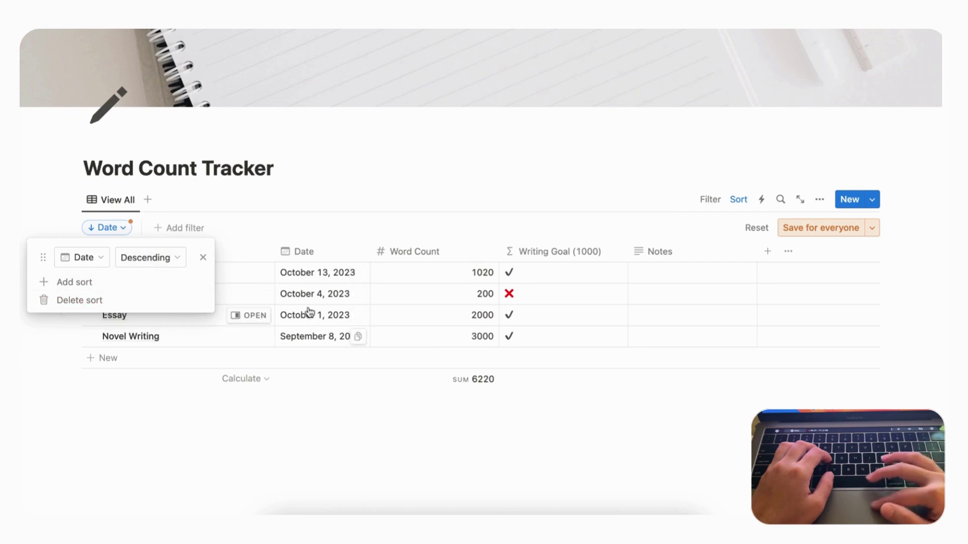
{"action": "left_click", "coordinate": [163, 258]}
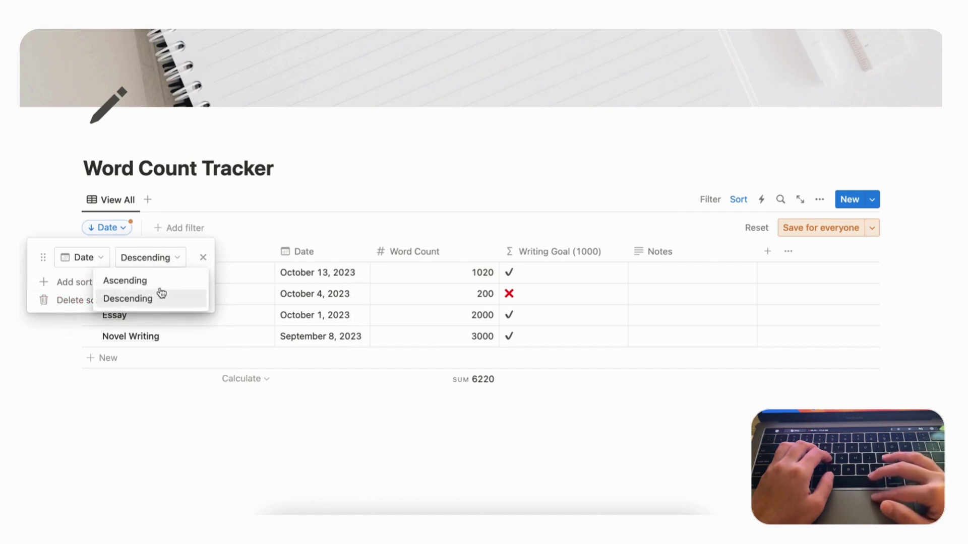
{"action": "left_click", "coordinate": [159, 283]}
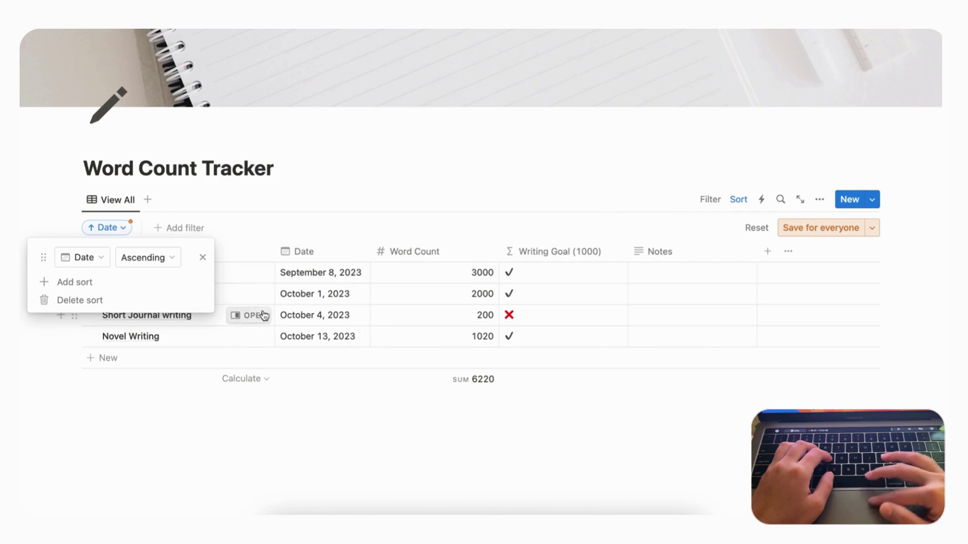
{"action": "left_click", "coordinate": [162, 261]}
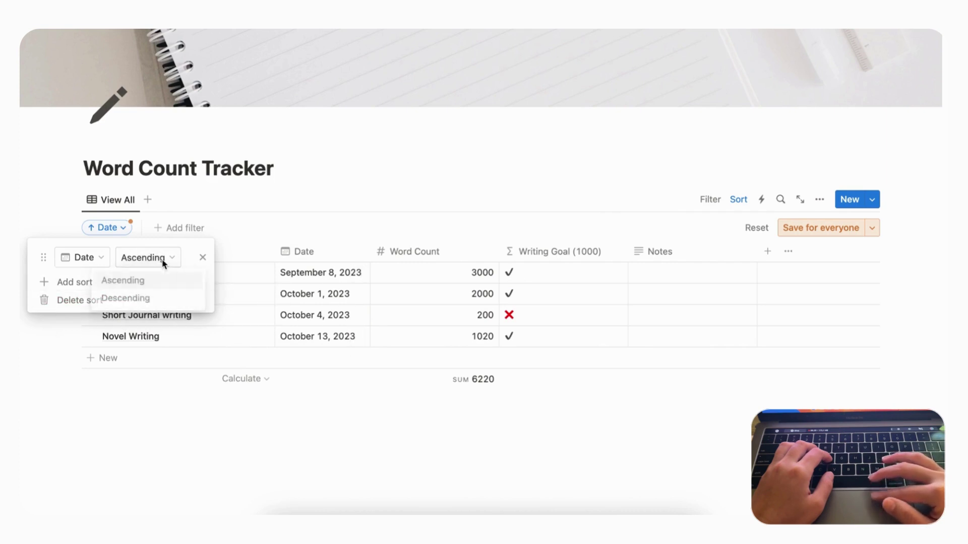
{"action": "left_click", "coordinate": [159, 301]}
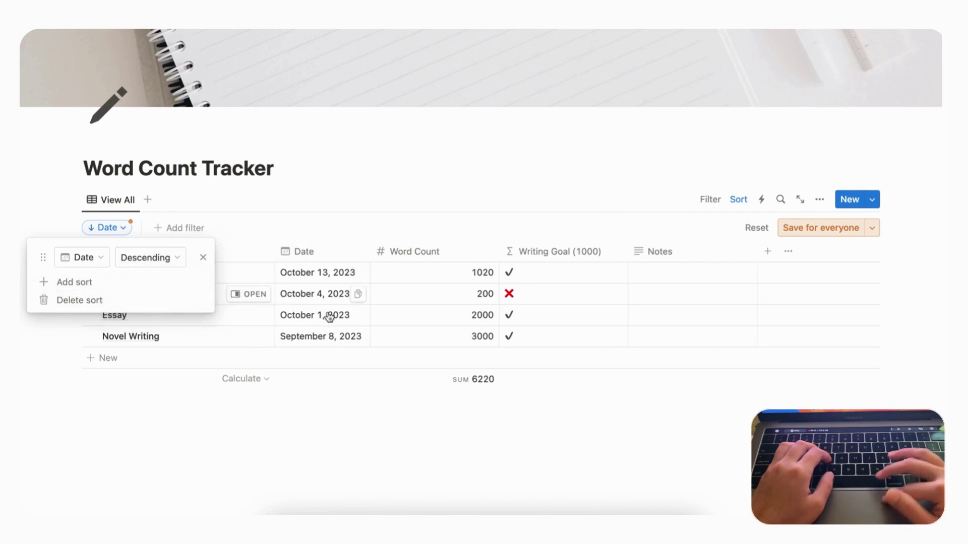
{"action": "left_click", "coordinate": [818, 229]}
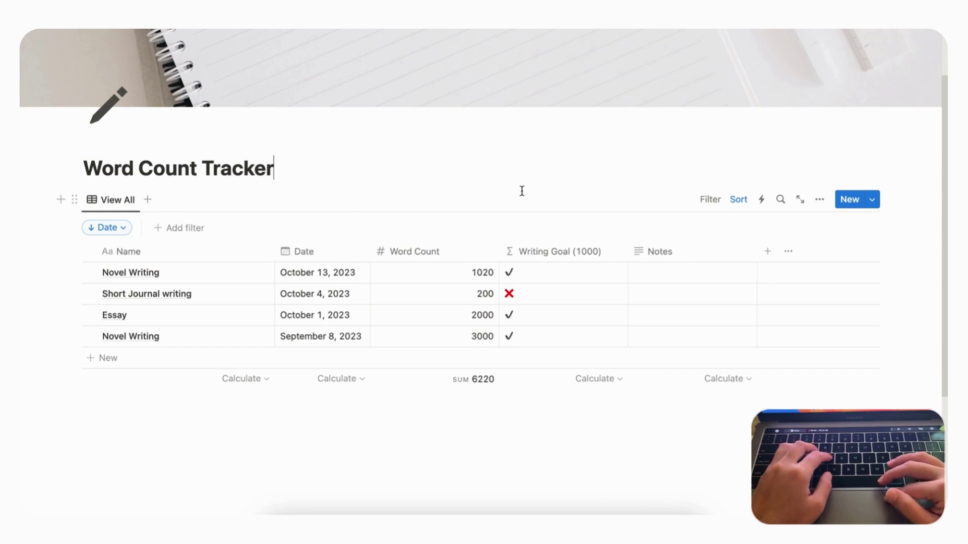
Step: Duplicate the View All view twice, creating View All (1) and View All (2)
{"action": "left_click", "coordinate": [115, 202]}
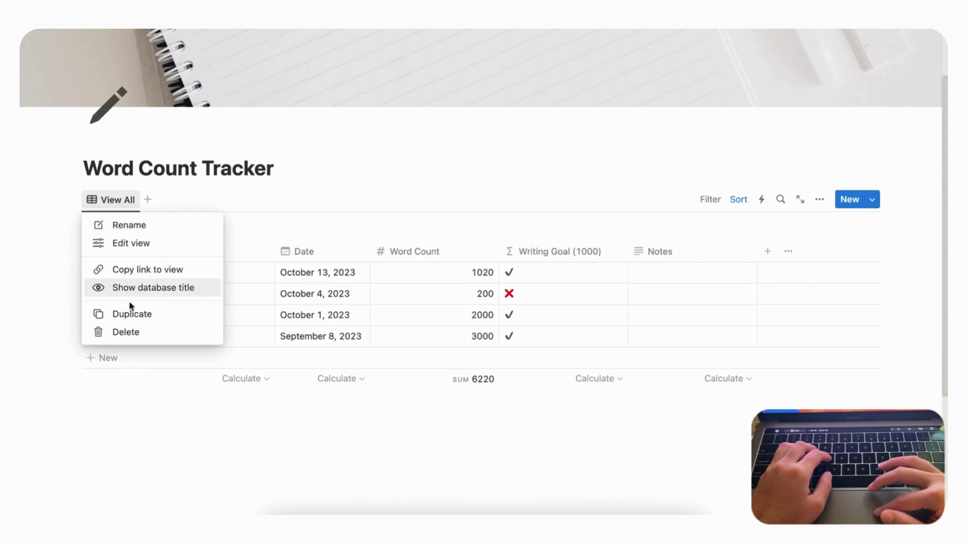
{"action": "left_click", "coordinate": [142, 316]}
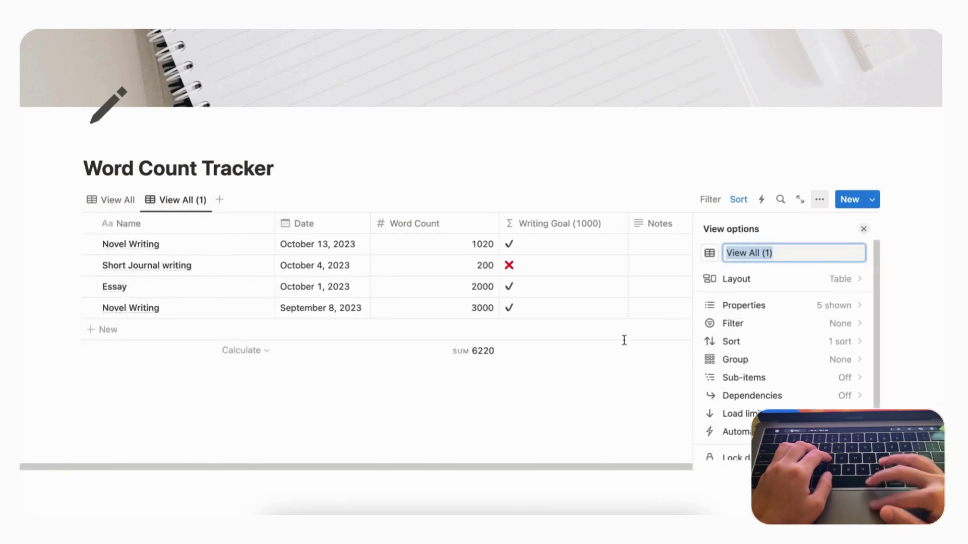
{"action": "left_click", "coordinate": [197, 200]}
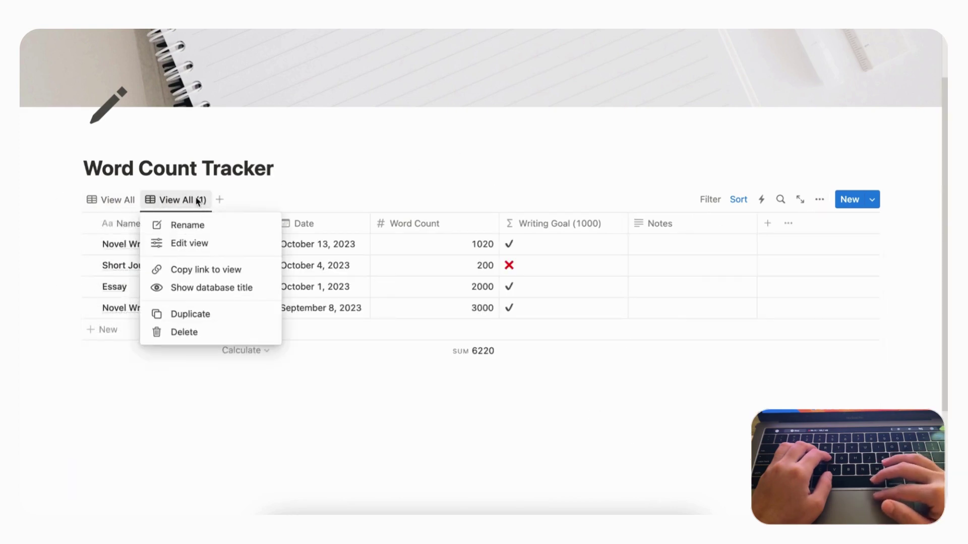
{"action": "left_click", "coordinate": [223, 319]}
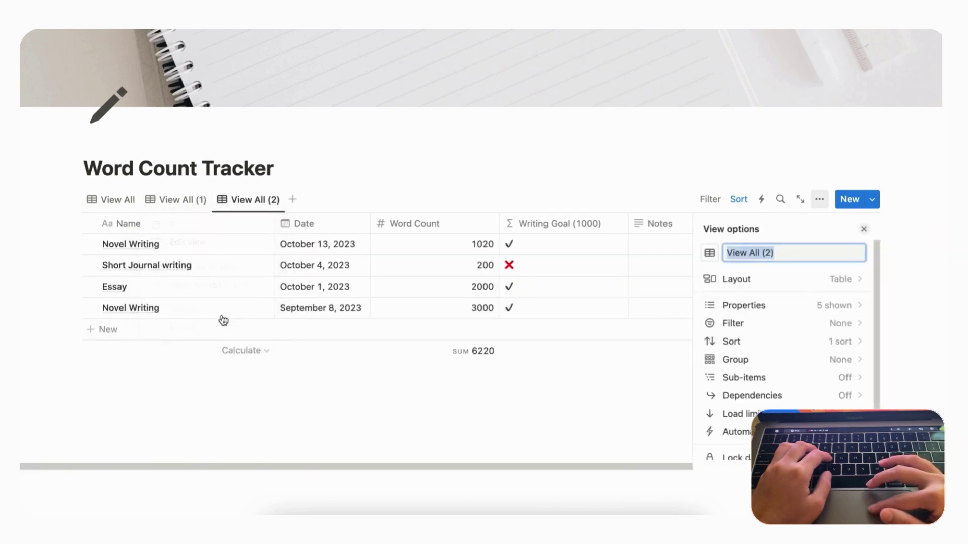
Step: Rename the View All (1) view to 'Monthly'
{"action": "left_click", "coordinate": [185, 206]}
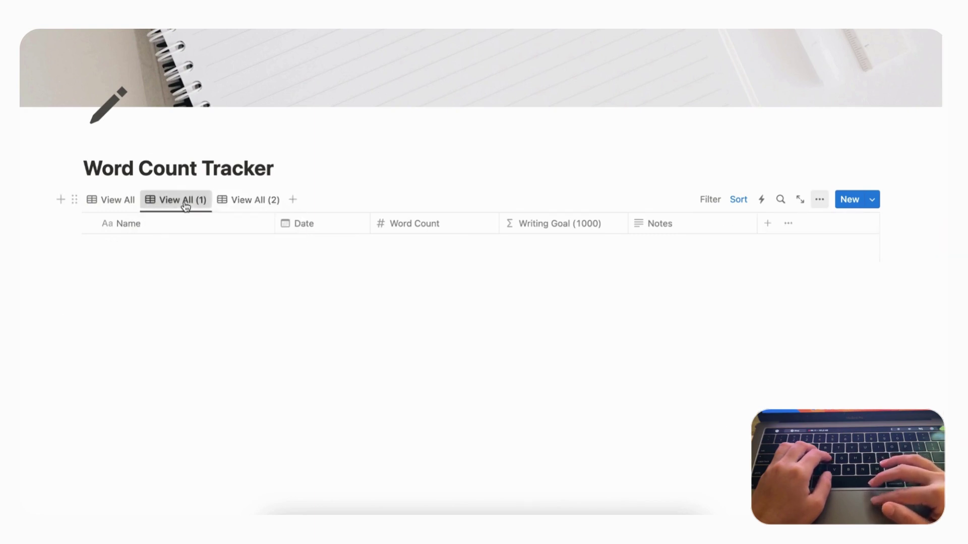
{"action": "left_click", "coordinate": [185, 204]}
{"action": "left_click", "coordinate": [192, 239]}
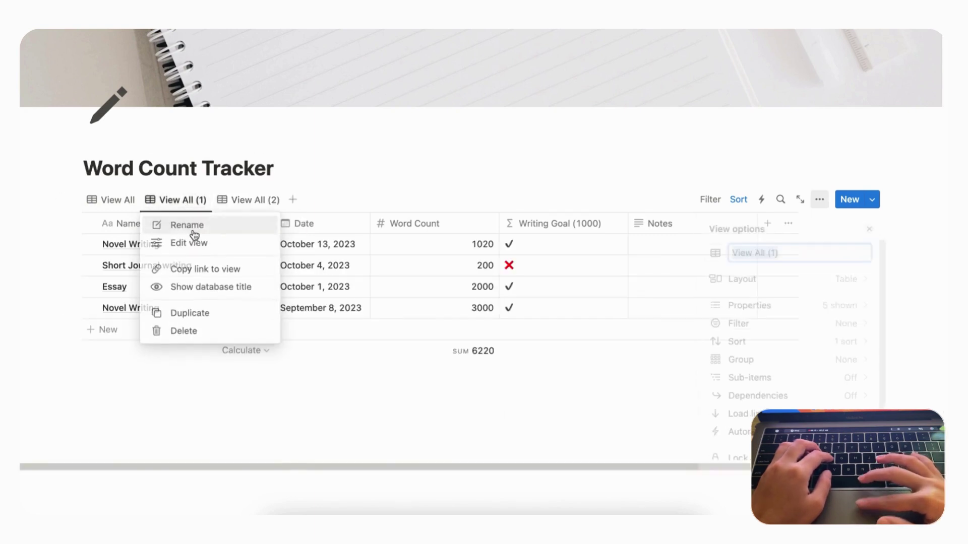
{"action": "left_click", "coordinate": [745, 250]}
{"action": "key", "text": "super+a"}
{"action": "key", "text": "BackSpace"}
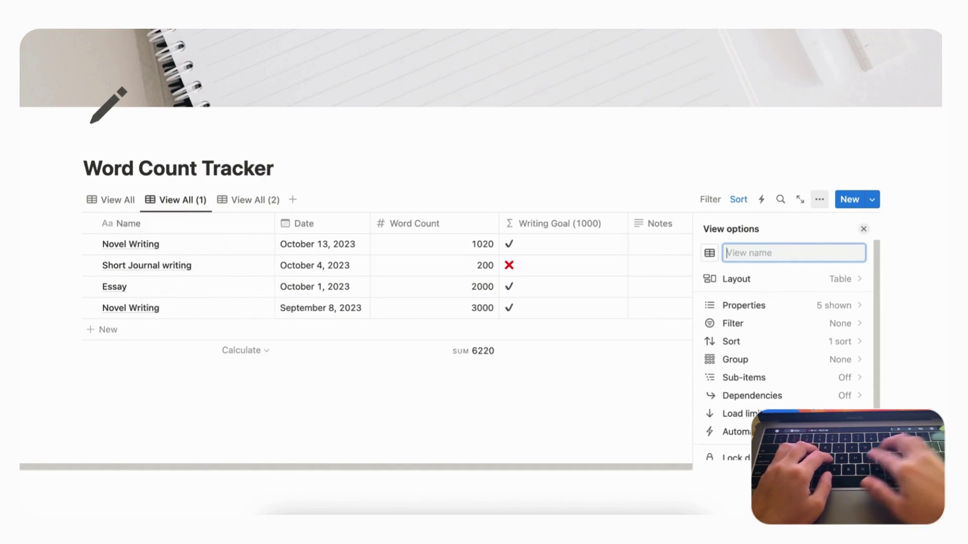
{"action": "type", "text": "Monthly"}
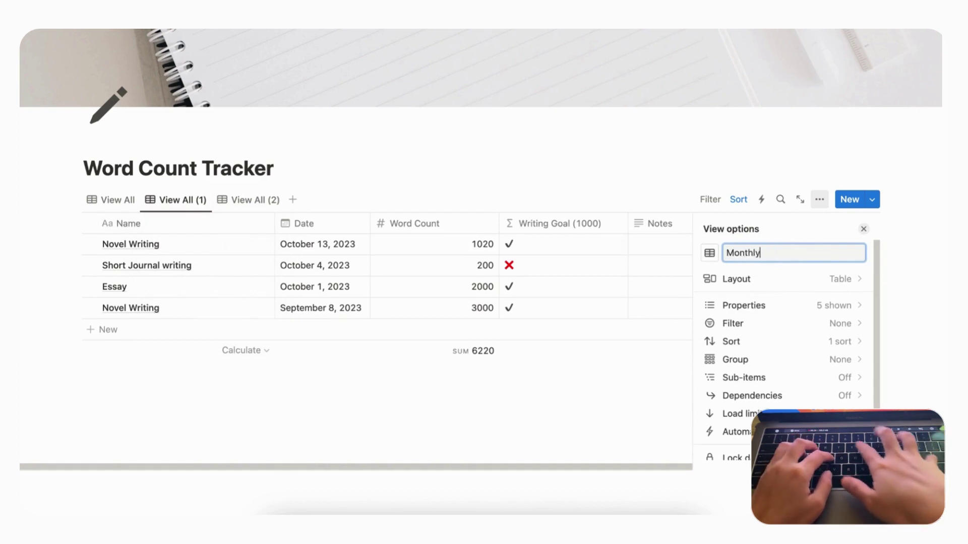
Step: Rename View All (2) to 'Yearly' and display the Monthly view
{"action": "left_click", "coordinate": [241, 200]}
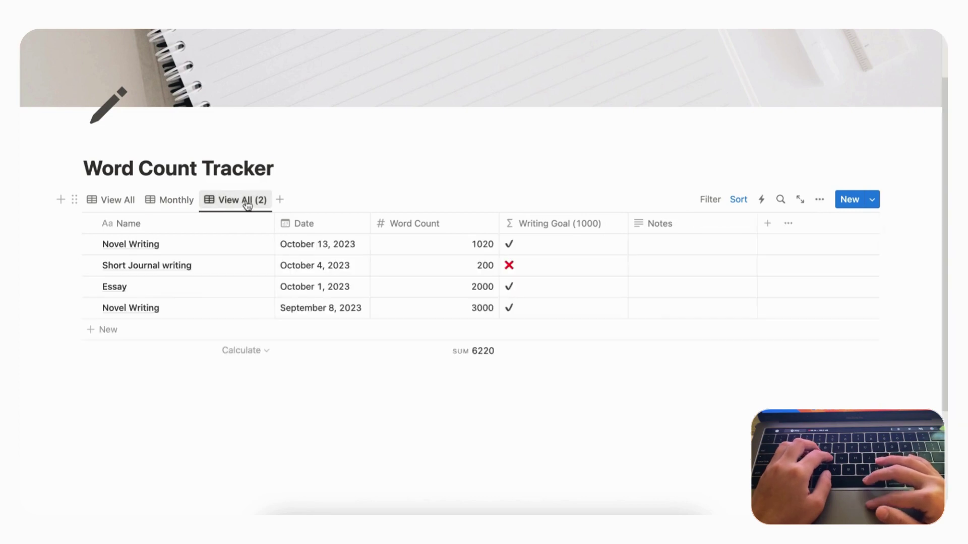
{"action": "left_click", "coordinate": [243, 201]}
{"action": "left_click", "coordinate": [246, 226]}
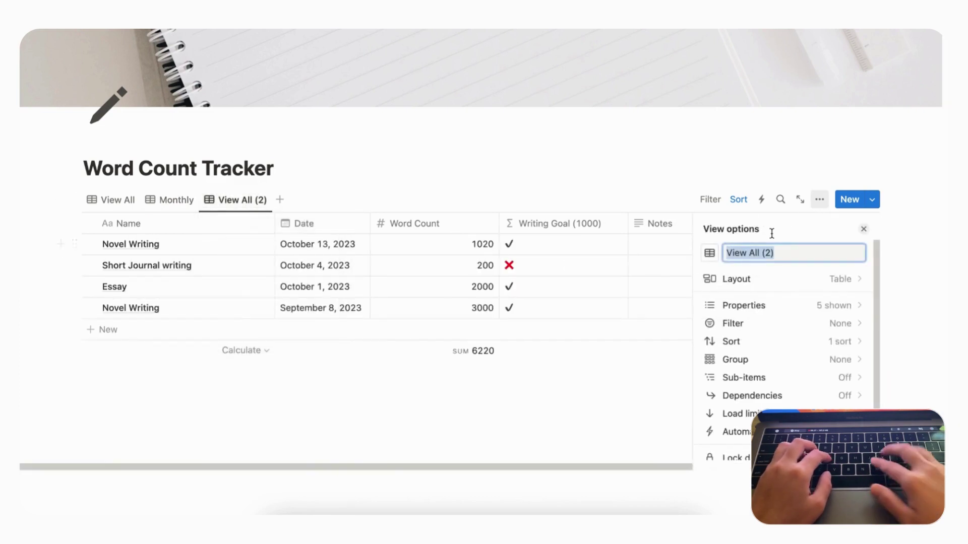
{"action": "type", "text": "Yearly"}
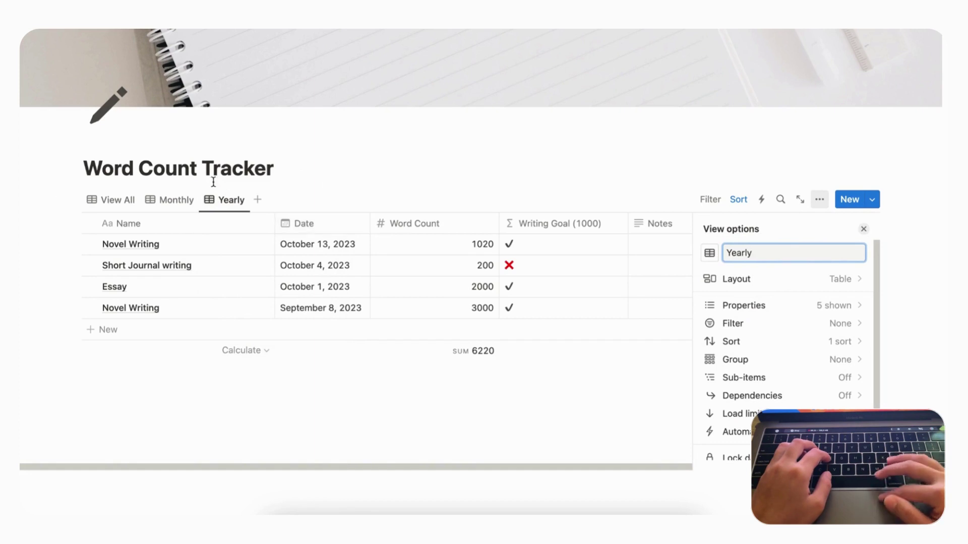
{"action": "left_click", "coordinate": [181, 199]}
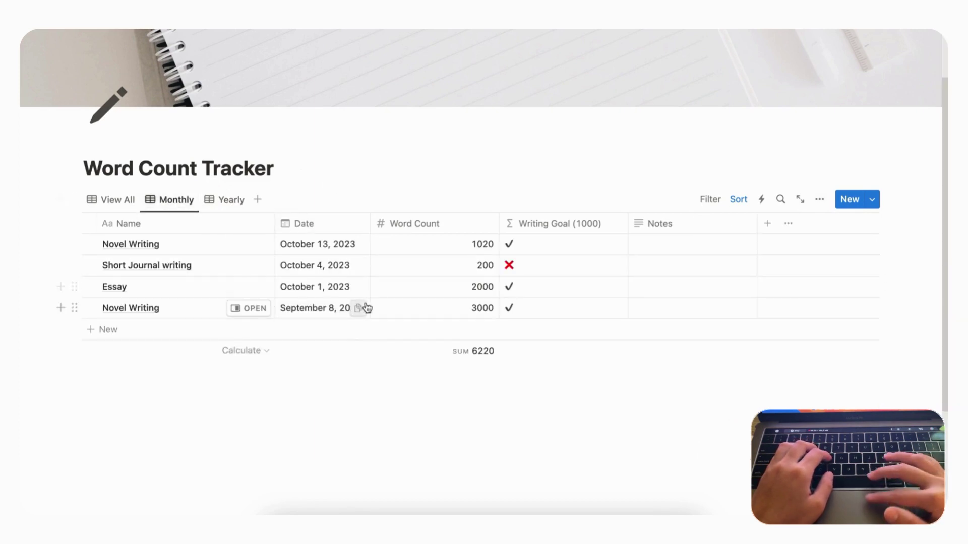
Step: Group the Monthly view by Date by month, giving Sep 2023 and Oct 2023 groups
{"action": "left_click", "coordinate": [820, 200]}
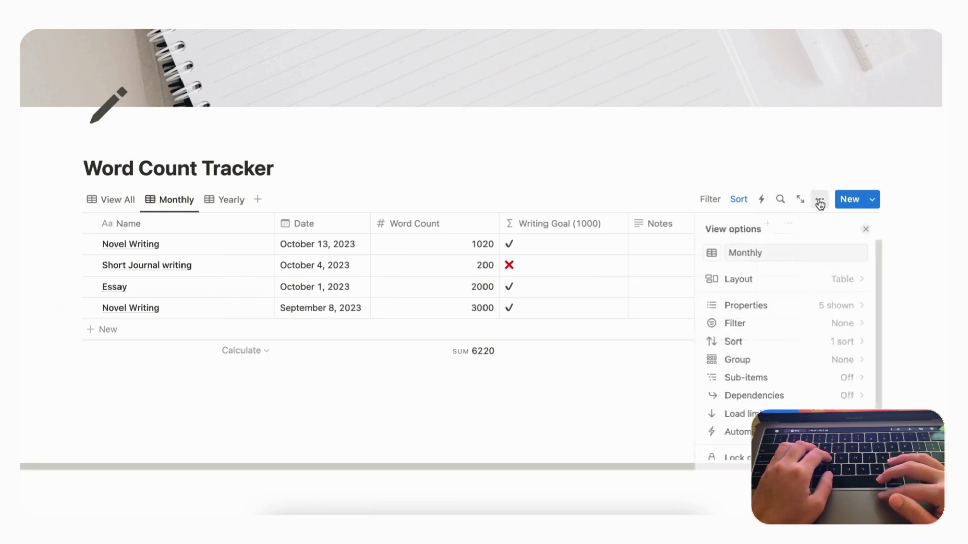
{"action": "left_click", "coordinate": [819, 360]}
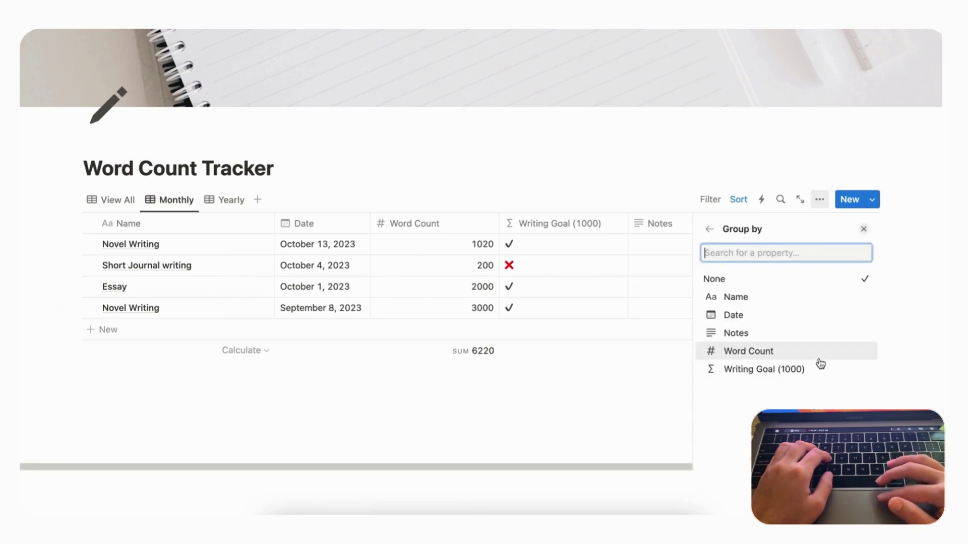
{"action": "left_click", "coordinate": [790, 316]}
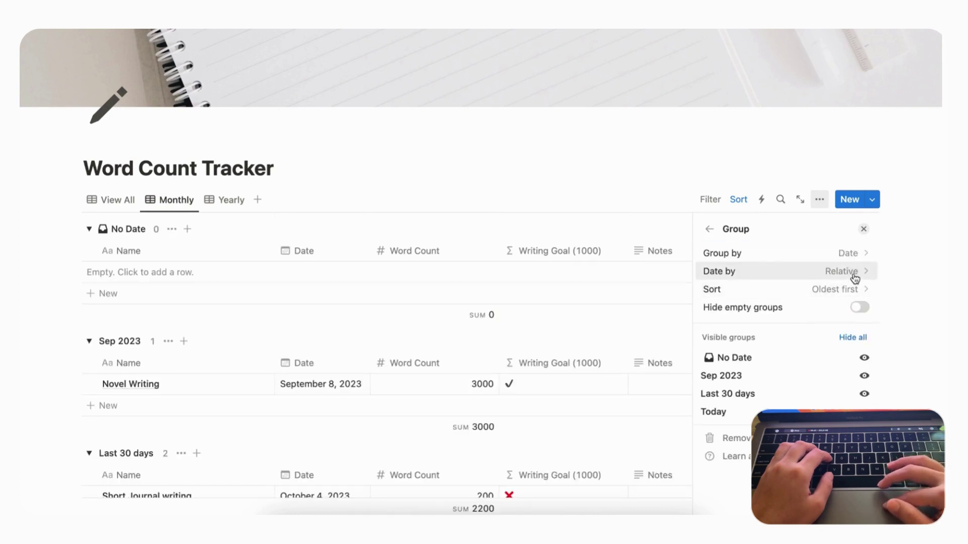
{"action": "left_click", "coordinate": [852, 273]}
{"action": "left_click", "coordinate": [802, 354]}
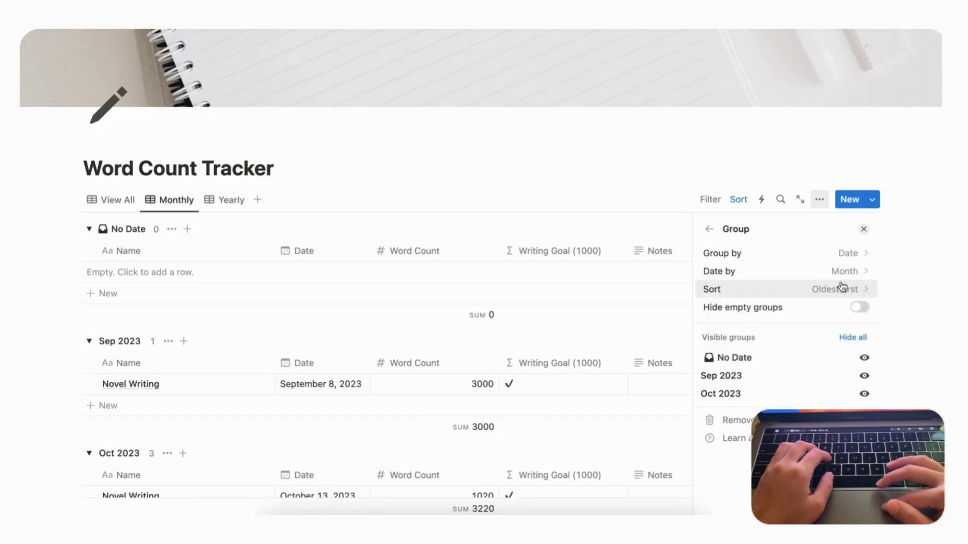
{"action": "left_click", "coordinate": [863, 229]}
{"action": "scroll", "coordinate": [730, 270], "scroll_direction": "down", "scroll_amount": 3}
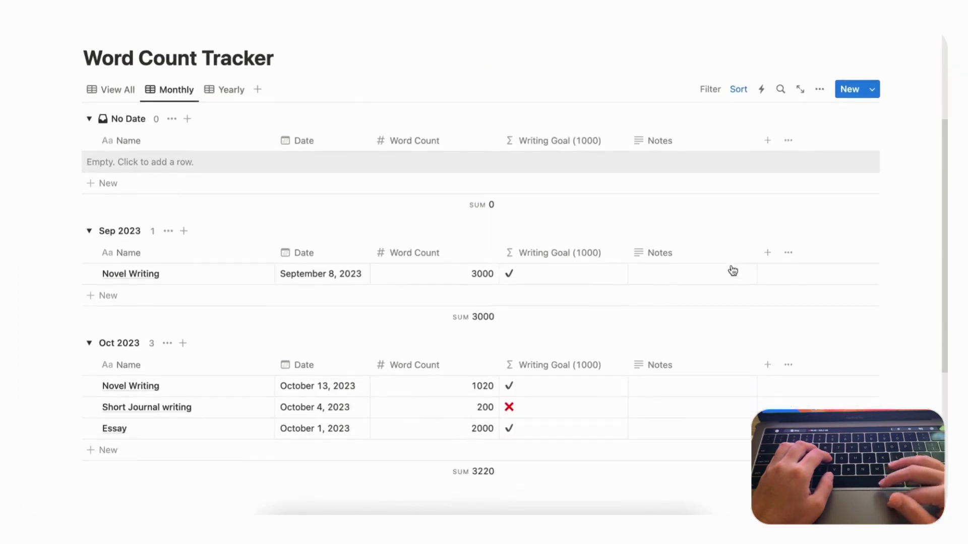
{"action": "mouse_move", "coordinate": [485, 316]}
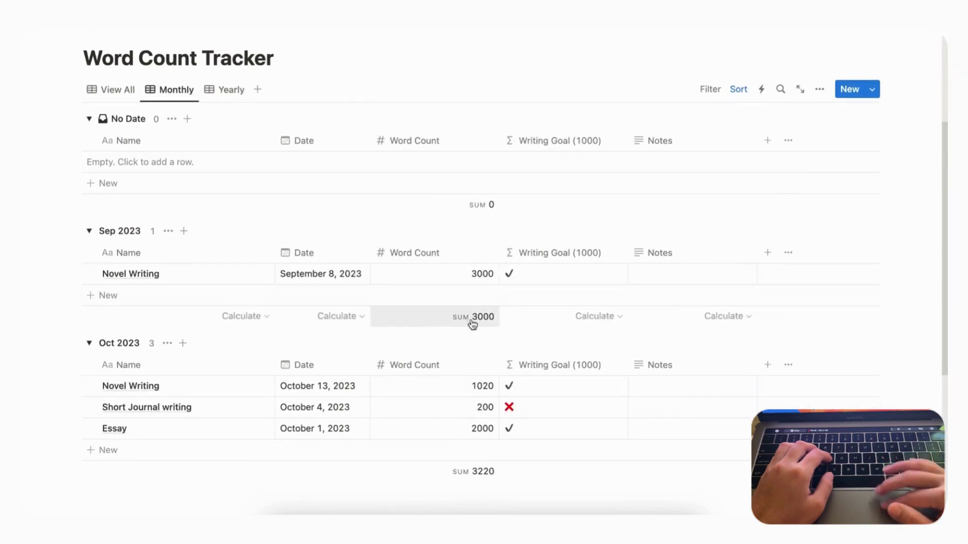
{"action": "scroll", "coordinate": [471, 323], "scroll_direction": "down", "scroll_amount": 3}
{"action": "mouse_move", "coordinate": [476, 396]}
{"action": "scroll", "coordinate": [484, 388], "scroll_direction": "up", "scroll_amount": 5}
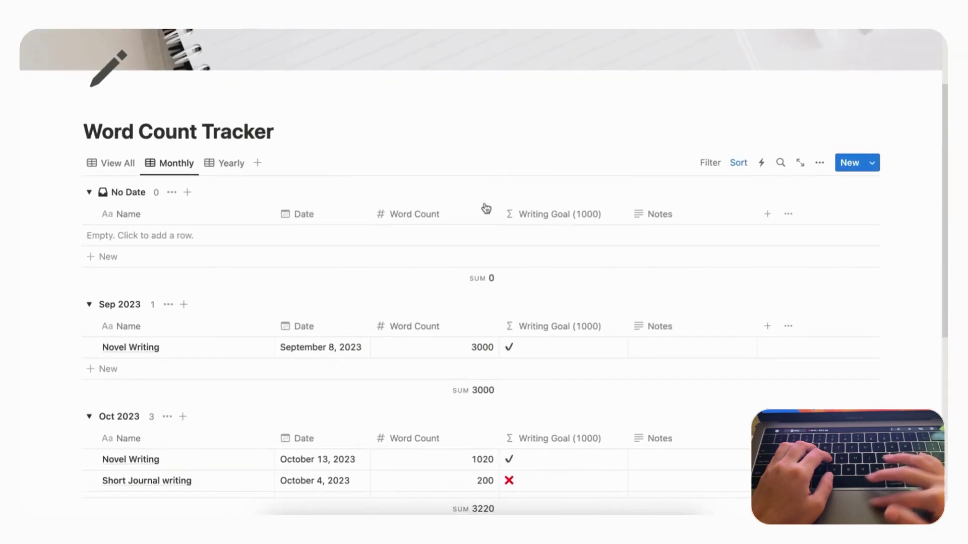
Step: Order the Monthly groups newest first and turn on Hide empty groups
{"action": "left_click", "coordinate": [819, 163]}
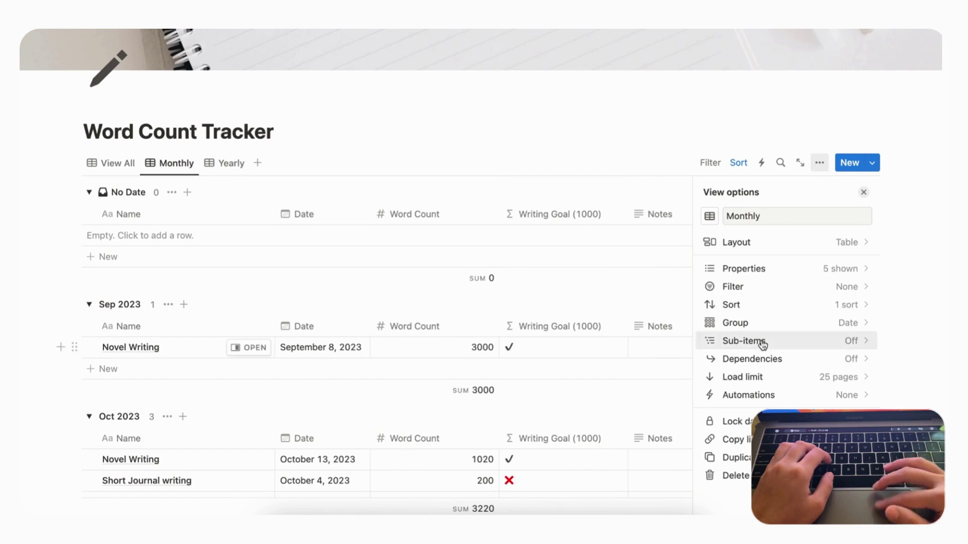
{"action": "left_click", "coordinate": [774, 324]}
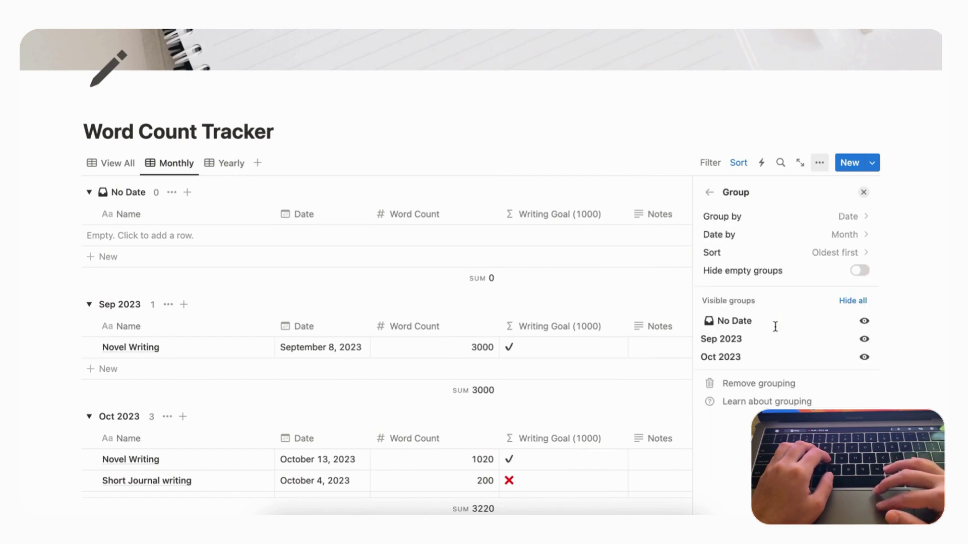
{"action": "left_click", "coordinate": [822, 252]}
{"action": "left_click", "coordinate": [804, 295]}
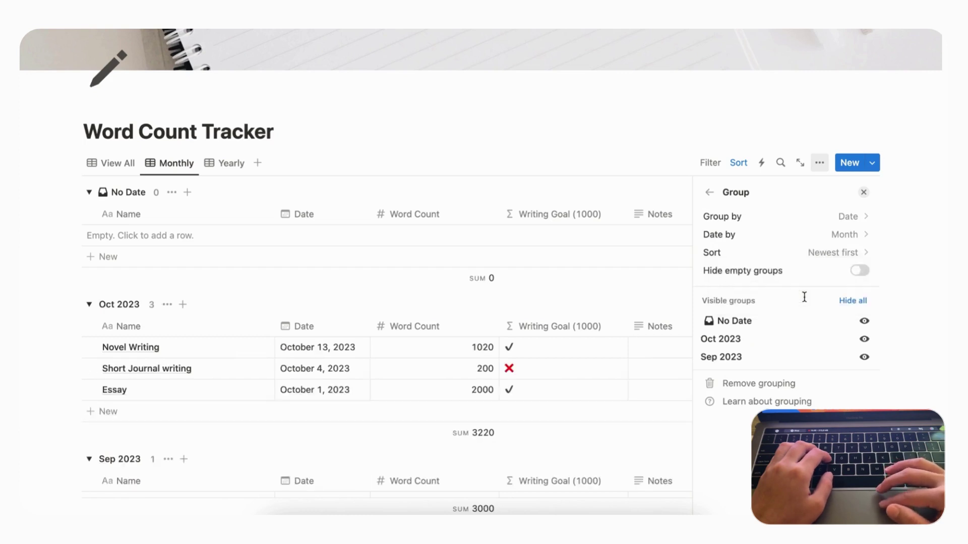
{"action": "left_click", "coordinate": [860, 271]}
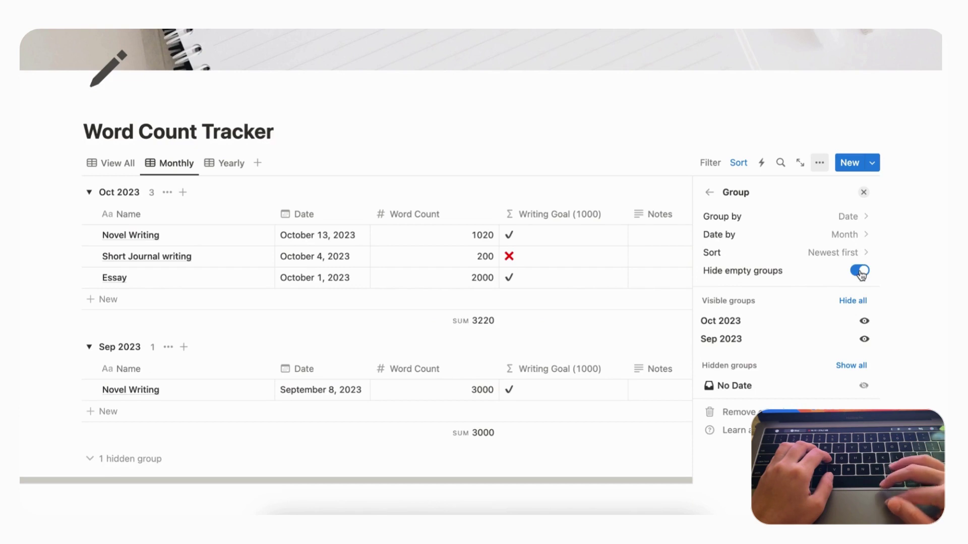
{"action": "left_click", "coordinate": [864, 195]}
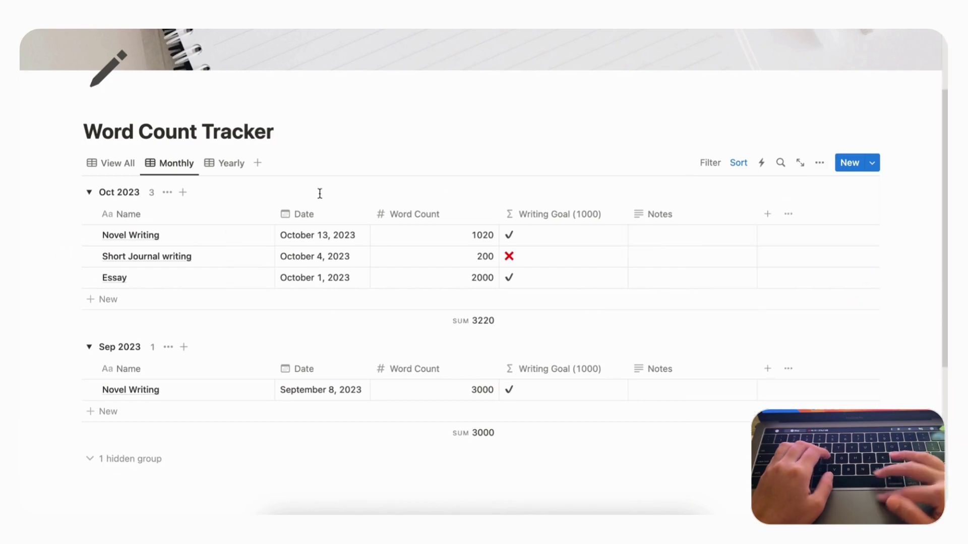
Step: Group the Yearly view's rows by Date by year
{"action": "left_click", "coordinate": [225, 165]}
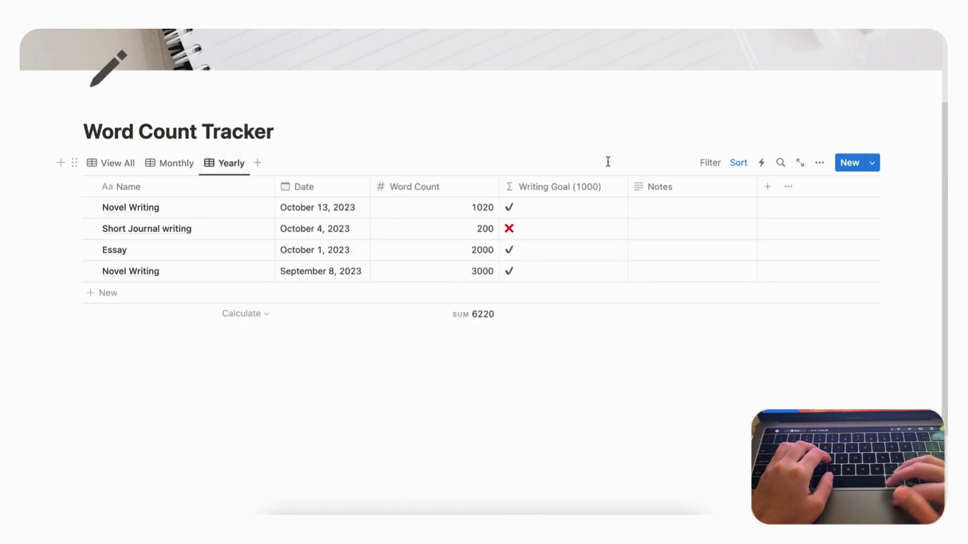
{"action": "left_click", "coordinate": [821, 165]}
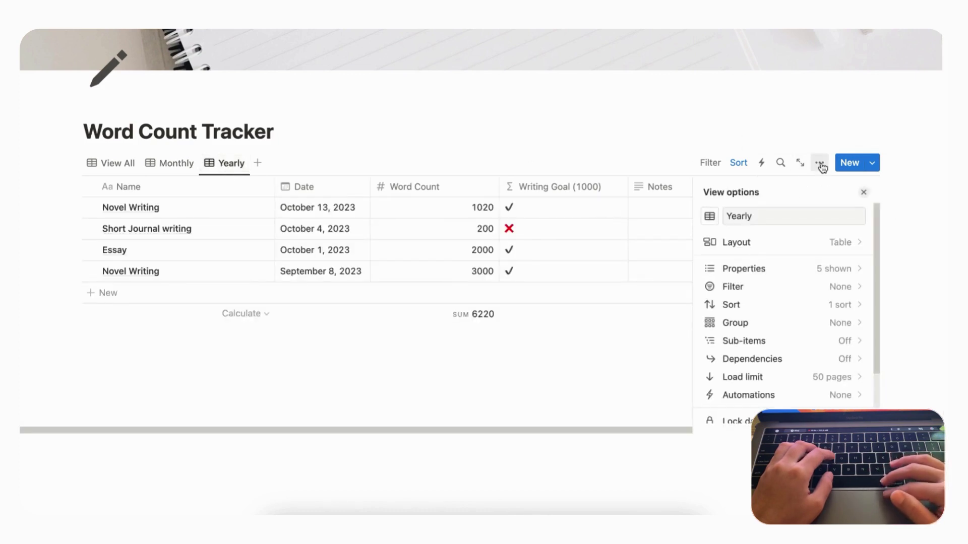
{"action": "left_click", "coordinate": [817, 324]}
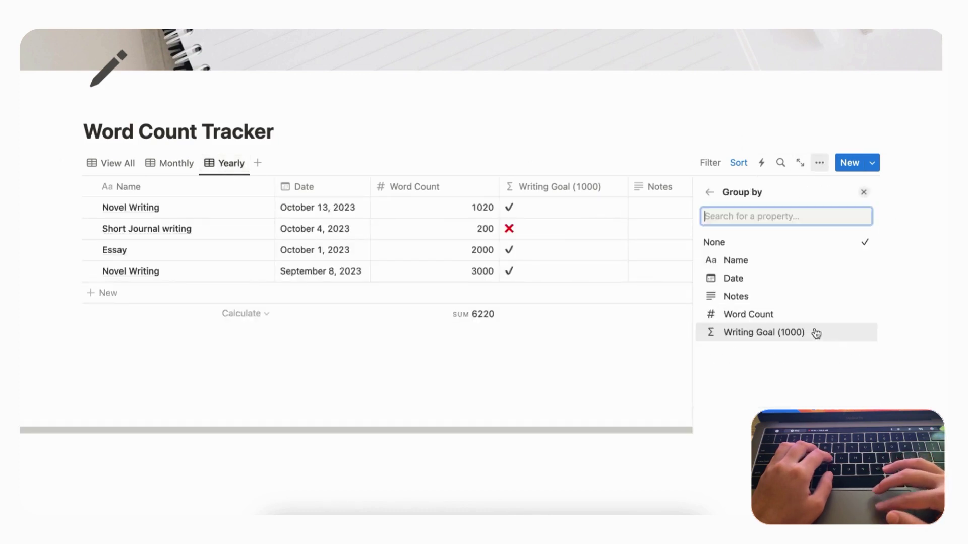
{"action": "left_click", "coordinate": [800, 279]}
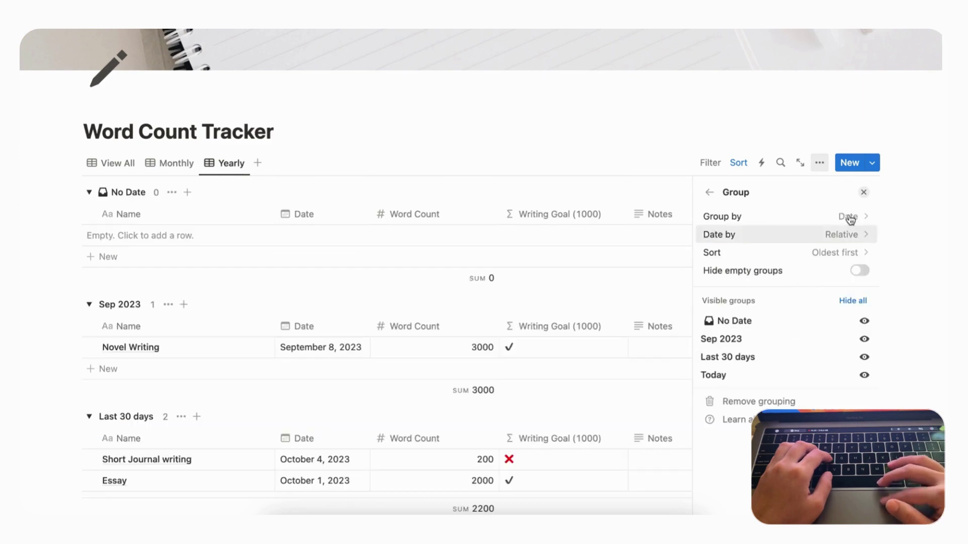
{"action": "left_click", "coordinate": [854, 237]}
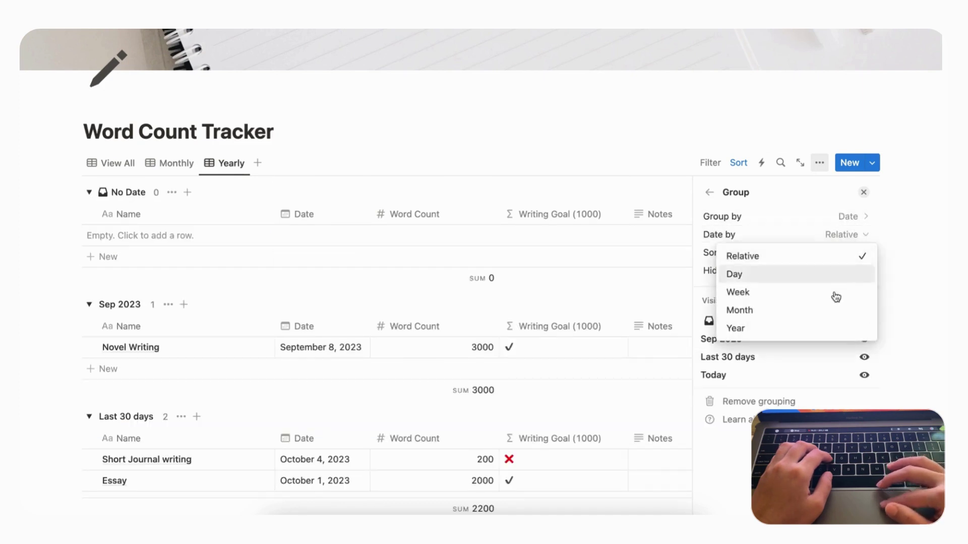
{"action": "left_click", "coordinate": [824, 330]}
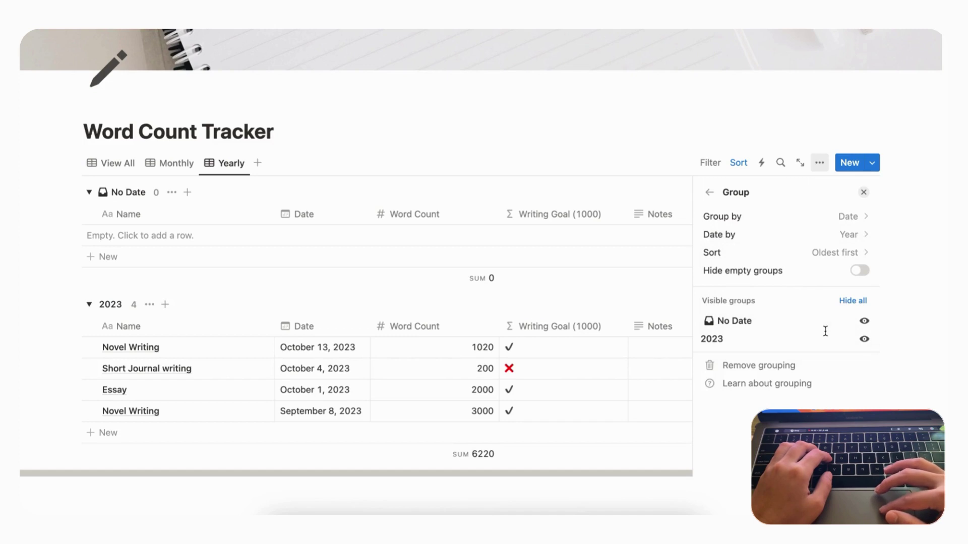
Step: Hide the empty No Date group and order year groups newest first
{"action": "left_click", "coordinate": [859, 271]}
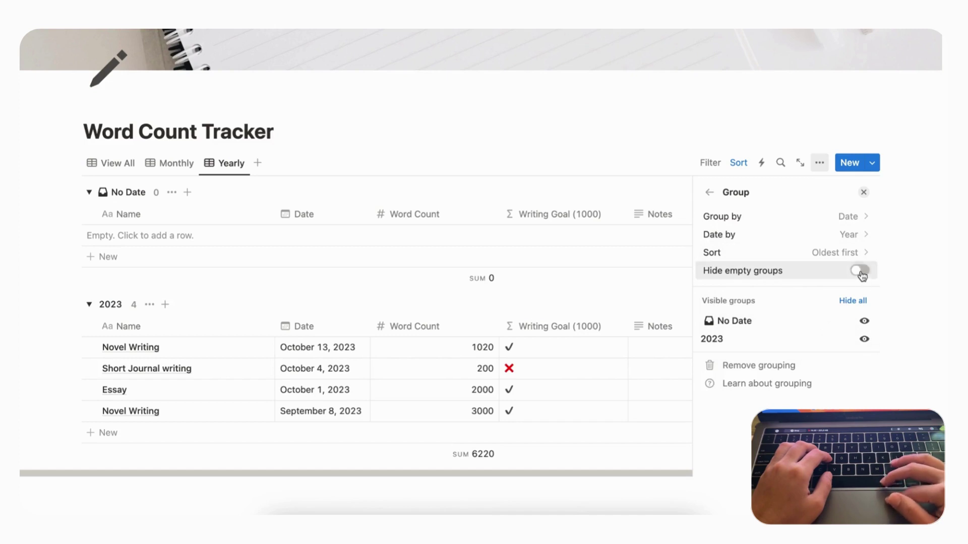
{"action": "left_click", "coordinate": [837, 253]}
{"action": "left_click", "coordinate": [815, 297]}
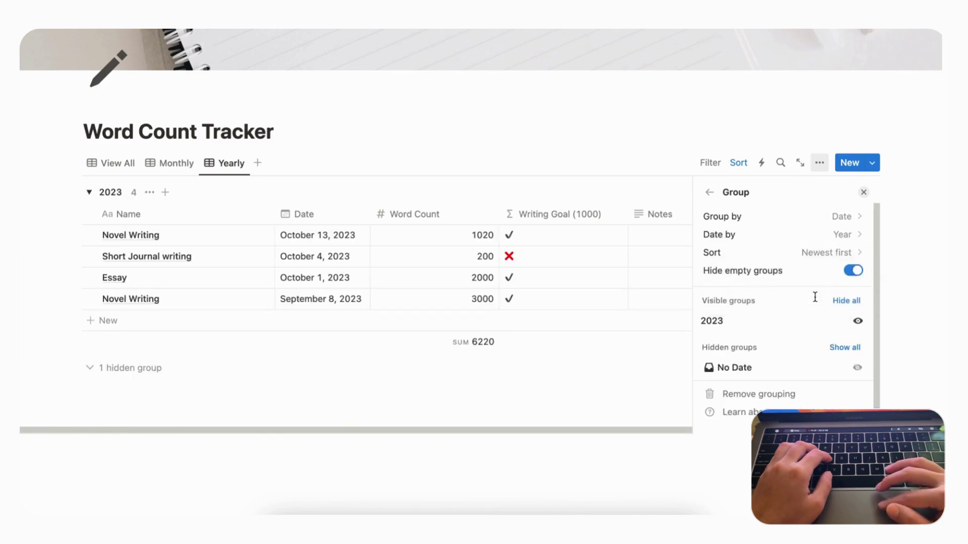
{"action": "left_click", "coordinate": [863, 192]}
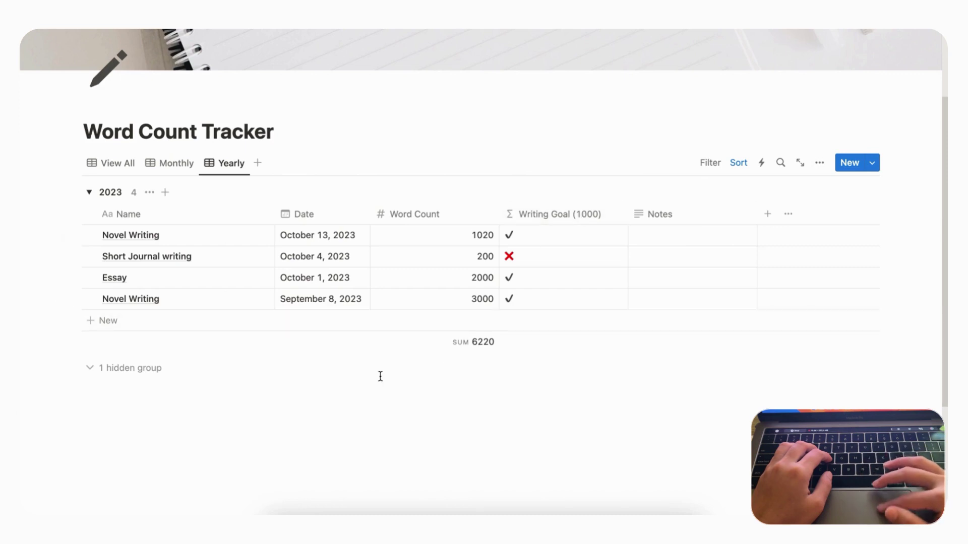
Step: Review the View All, Monthly and Yearly views, ending back on View All
{"action": "left_click", "coordinate": [118, 164]}
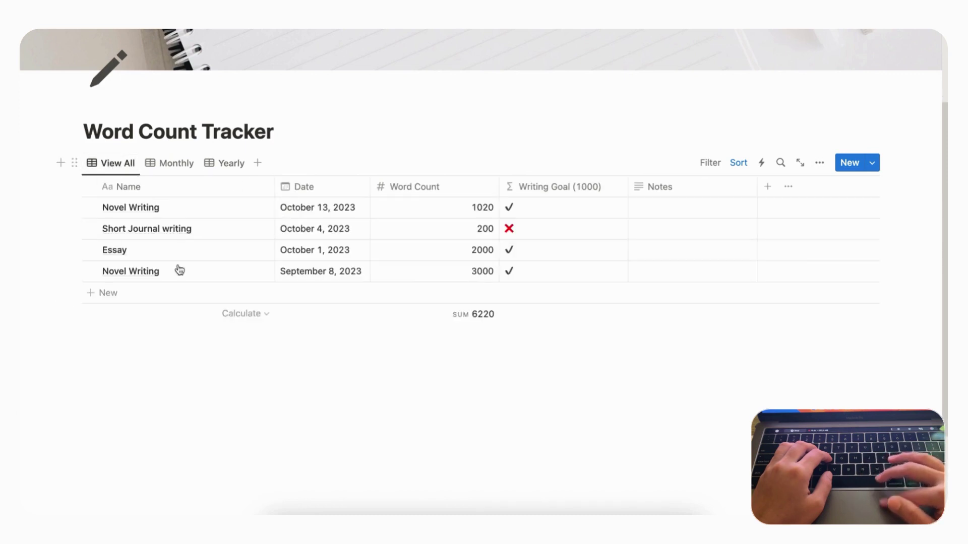
{"action": "left_click", "coordinate": [182, 165]}
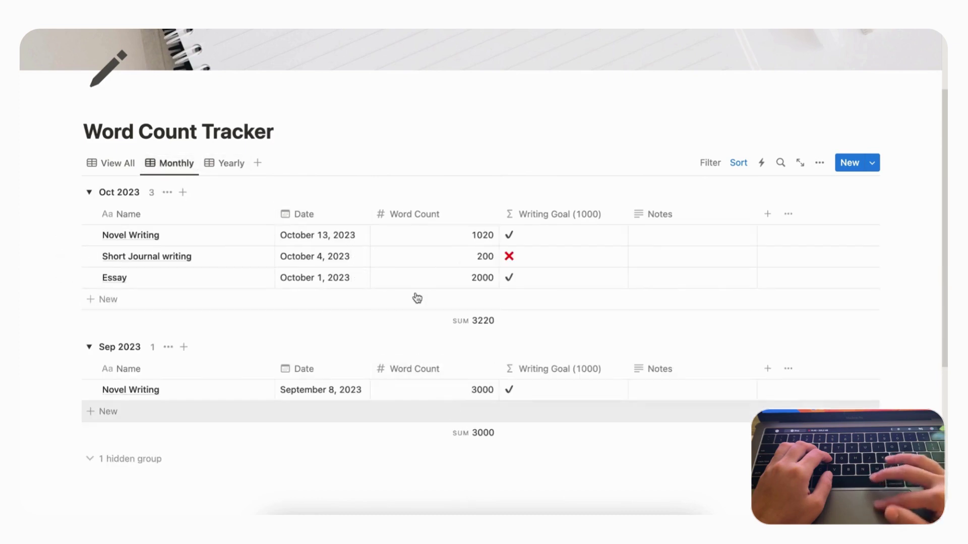
{"action": "left_click", "coordinate": [230, 164]}
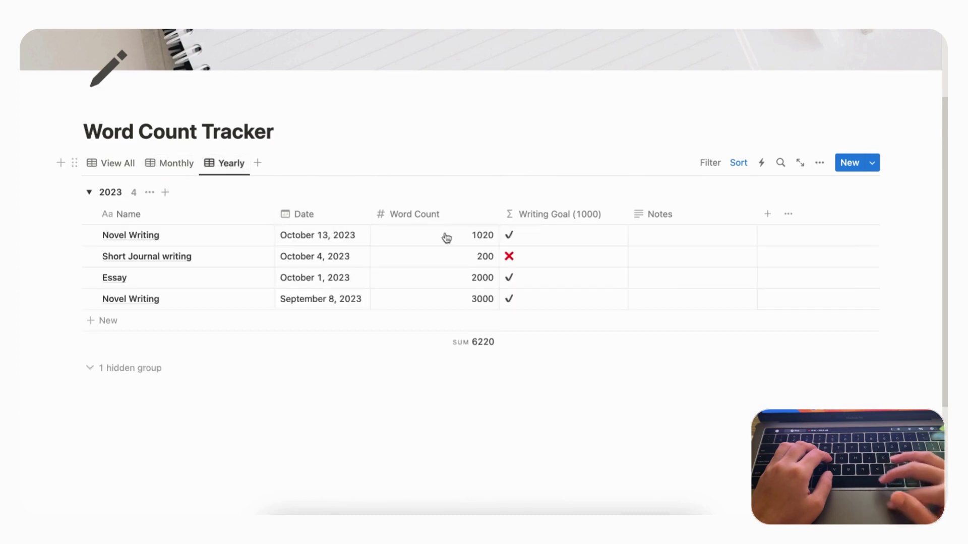
{"action": "scroll", "coordinate": [287, 169], "scroll_direction": "up", "scroll_amount": 1}
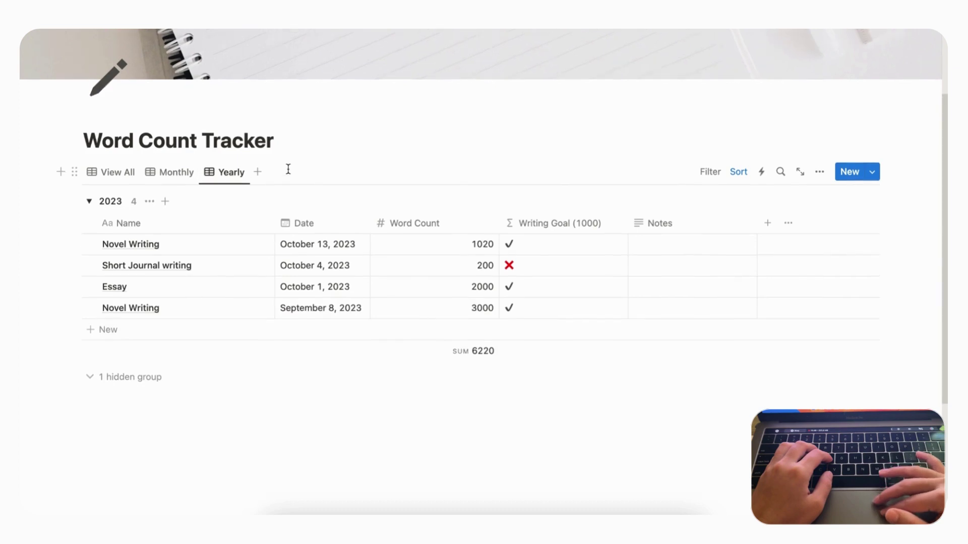
{"action": "left_click", "coordinate": [119, 184]}
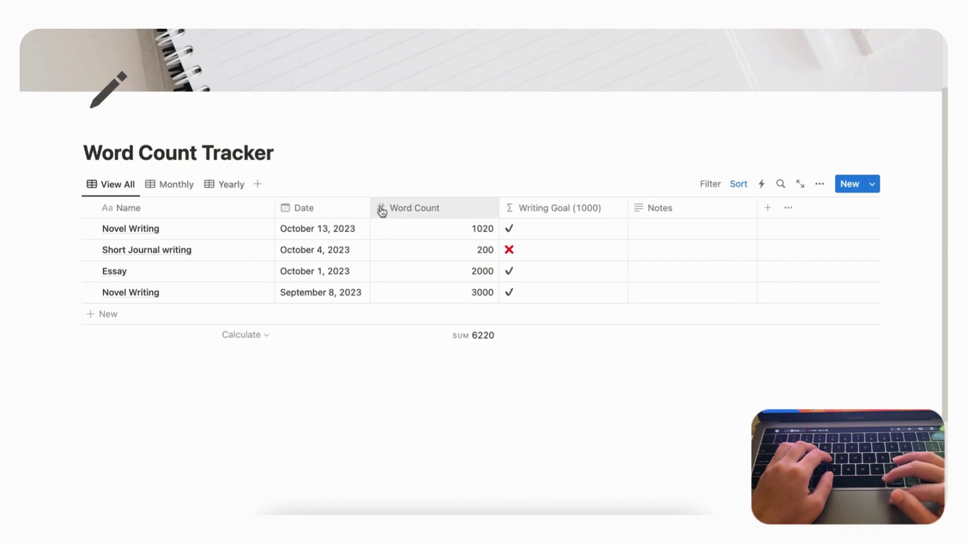
{"action": "left_click", "coordinate": [585, 210]}
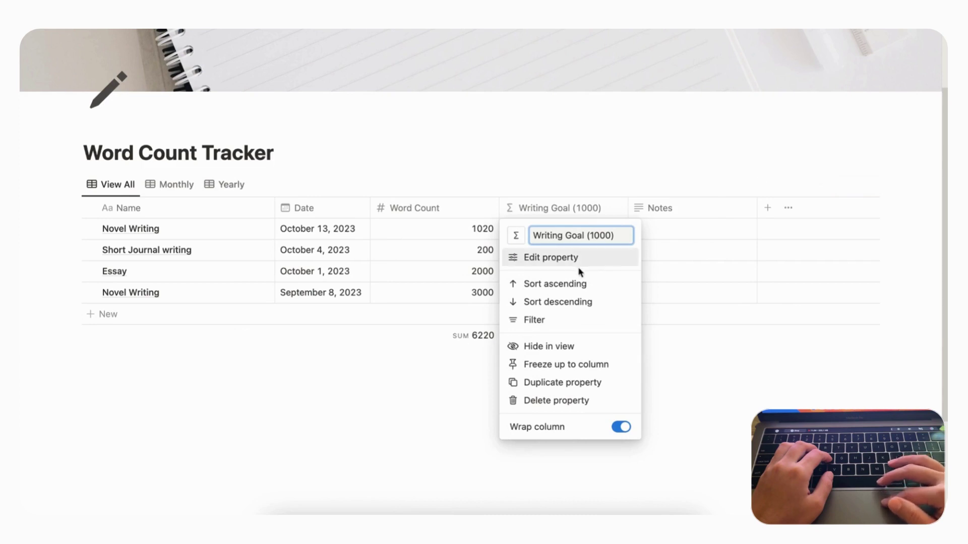
{"action": "key", "text": "Escape"}
{"action": "scroll", "coordinate": [581, 262], "scroll_direction": "down", "scroll_amount": 3}
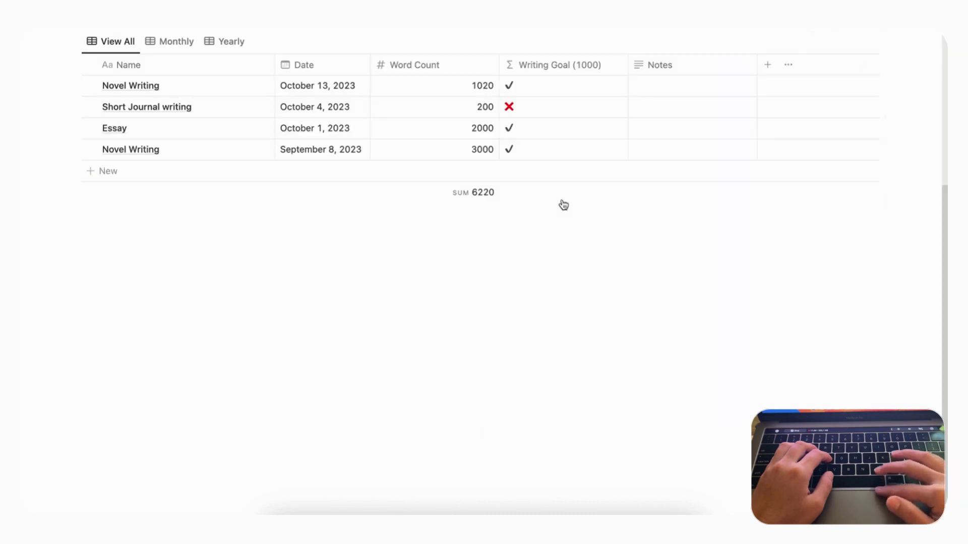
{"action": "left_click", "coordinate": [560, 66]}
{"action": "left_click", "coordinate": [559, 114]}
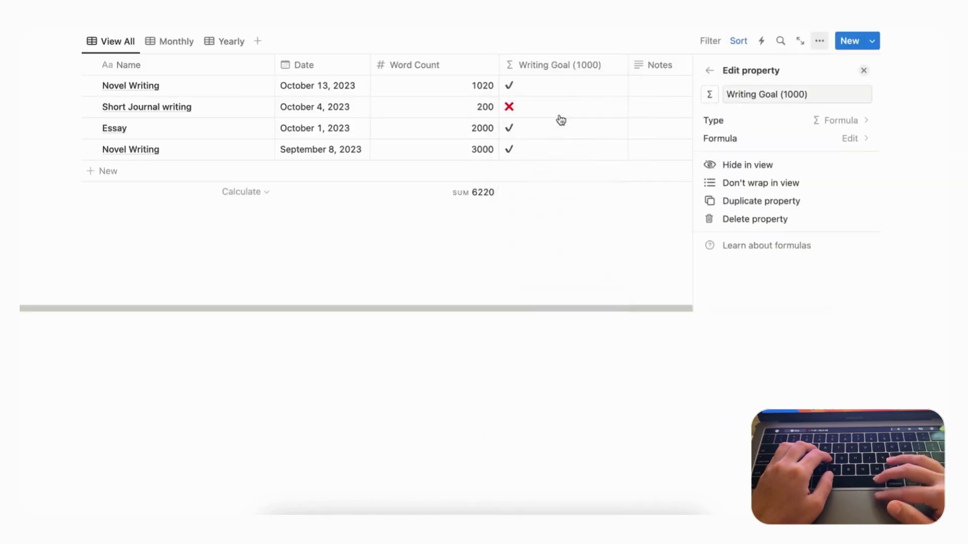
{"action": "left_click", "coordinate": [799, 140]}
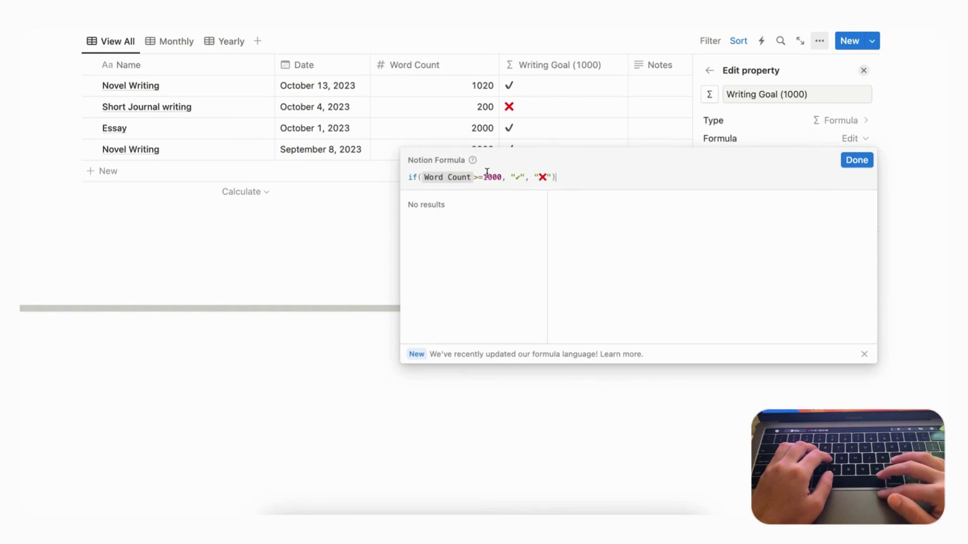
{"action": "left_click", "coordinate": [856, 160]}
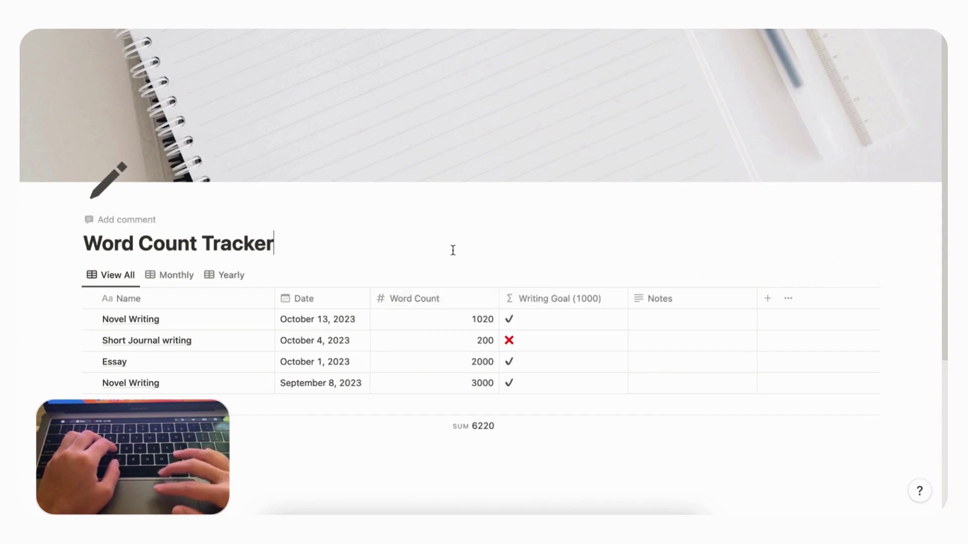
{"action": "left_click", "coordinate": [499, 236]}
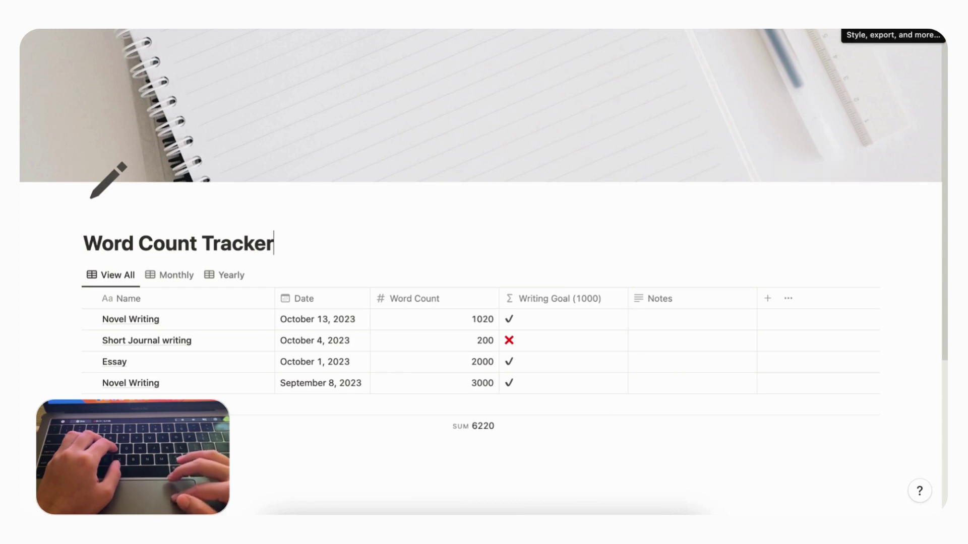
{"action": "left_click", "coordinate": [938, 32]}
{"action": "scroll", "coordinate": [900, 325], "scroll_direction": "down", "scroll_amount": 3}
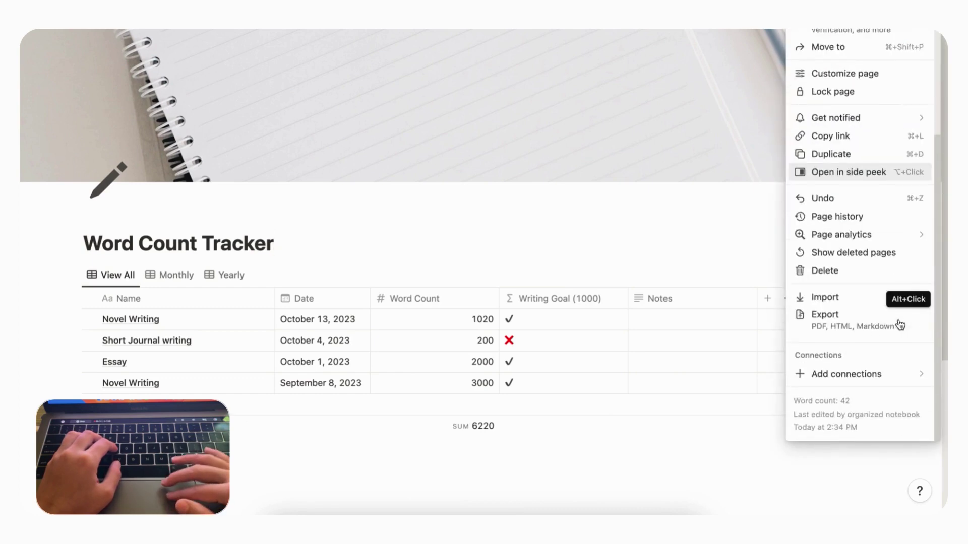
{"action": "mouse_move", "coordinate": [902, 375]}
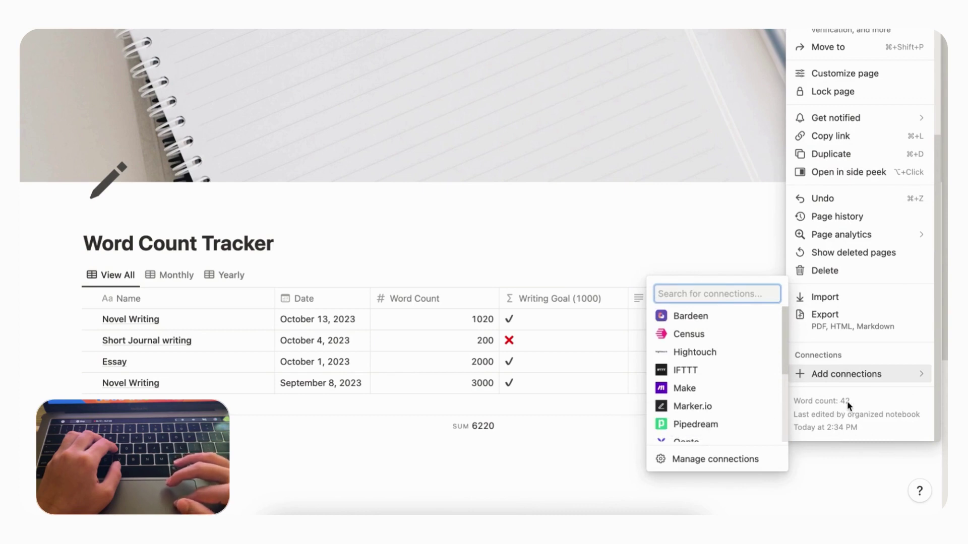
{"action": "mouse_move", "coordinate": [854, 415]}
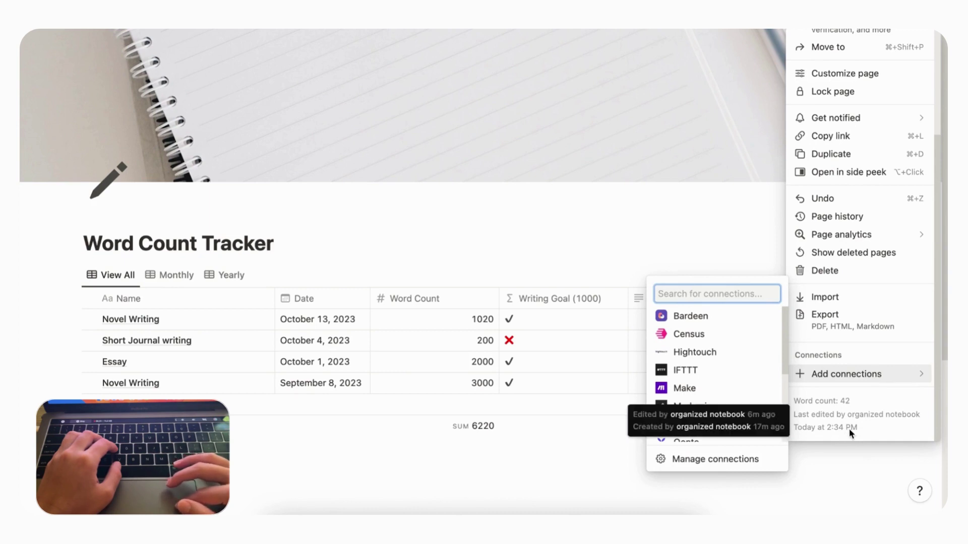
{"action": "left_click", "coordinate": [673, 242]}
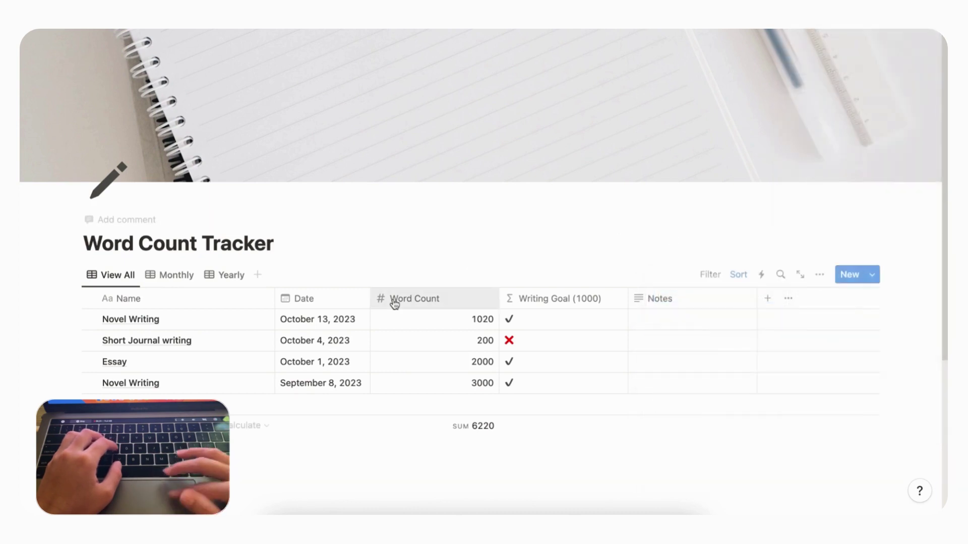
Step: Open the Novel Writing entry as a side page and type 'Some words here' to check its word count
{"action": "left_click", "coordinate": [247, 325]}
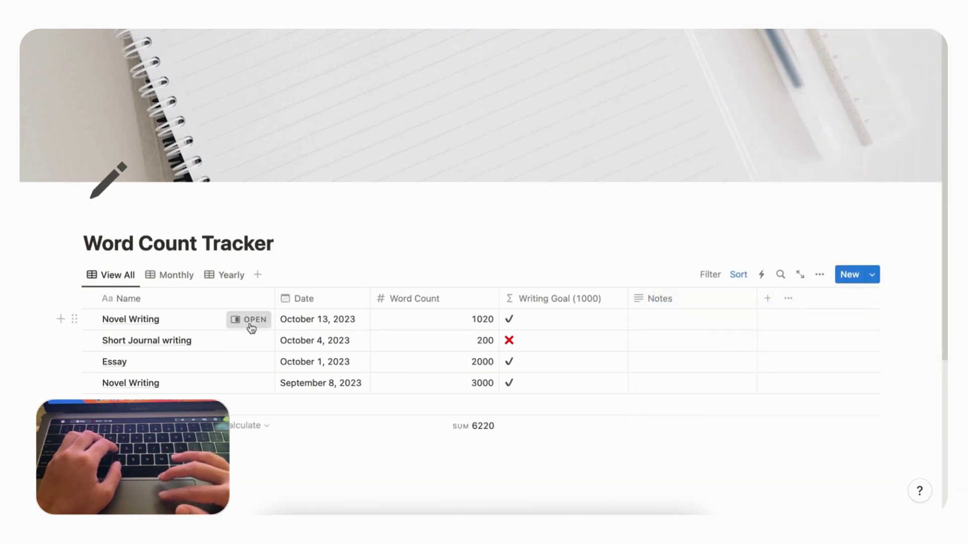
{"action": "left_click", "coordinate": [410, 277]}
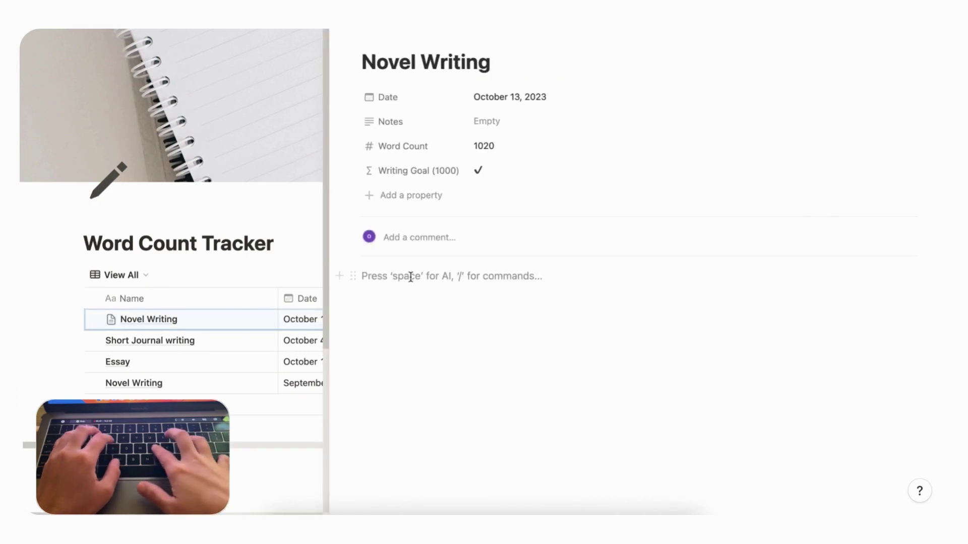
{"action": "type", "text": "Some words here"}
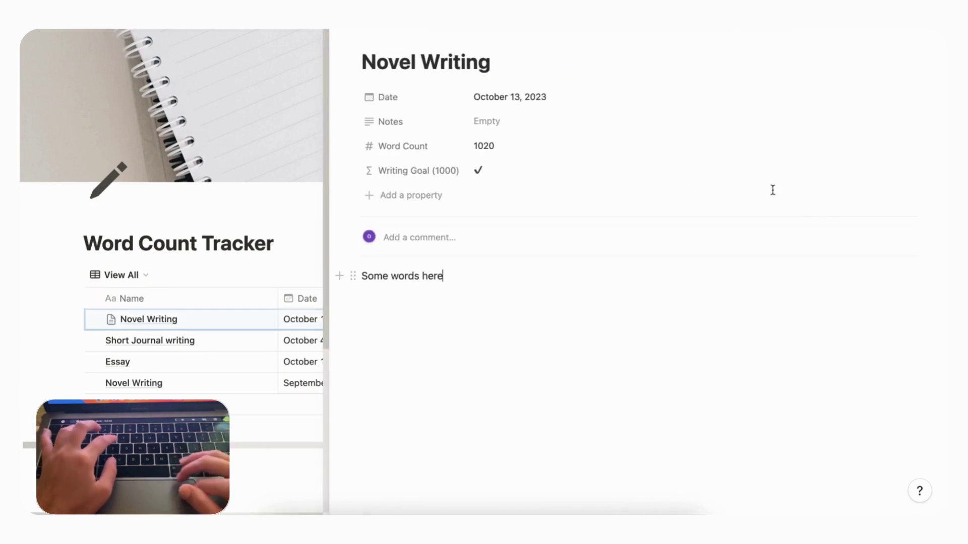
{"action": "left_click", "coordinate": [934, 21]}
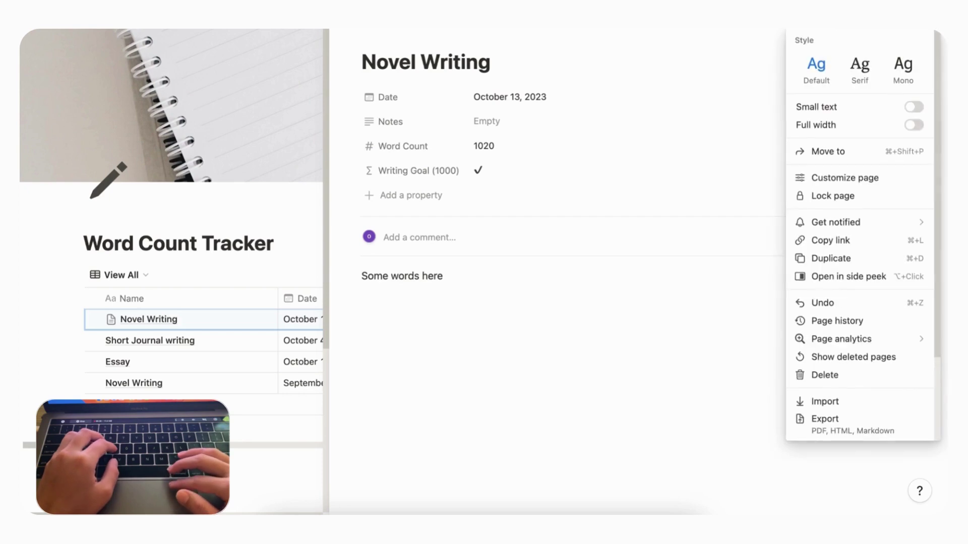
{"action": "scroll", "coordinate": [857, 244], "scroll_direction": "down", "scroll_amount": 3}
{"action": "mouse_move", "coordinate": [837, 374]}
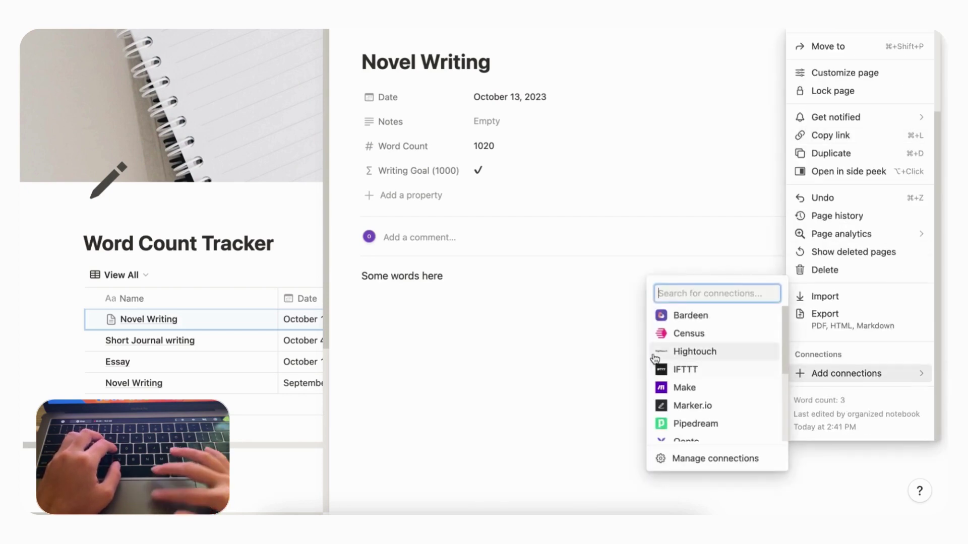
Step: Delete the sample text, leaving the entry's body empty
{"action": "left_click", "coordinate": [418, 282]}
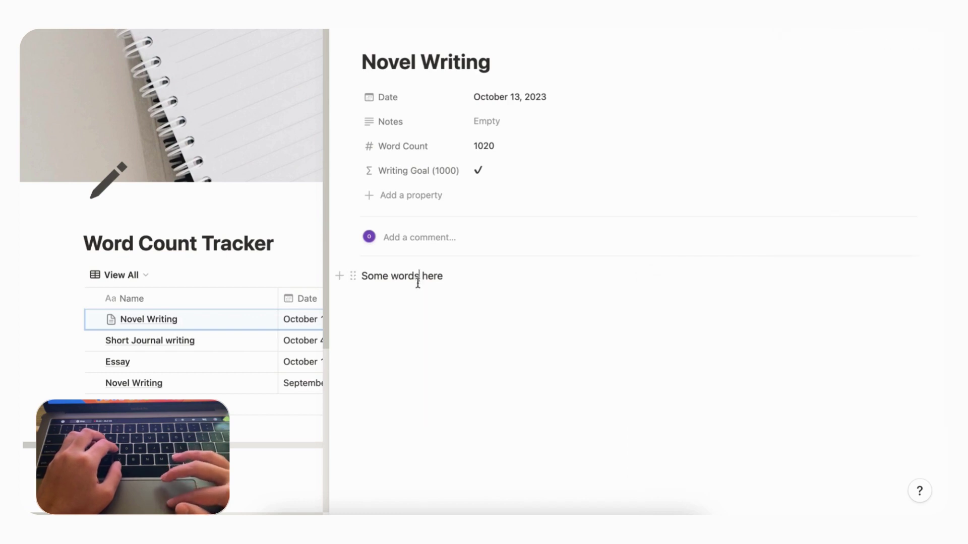
{"action": "key", "text": "super+a"}
{"action": "key", "text": "BackSpace"}
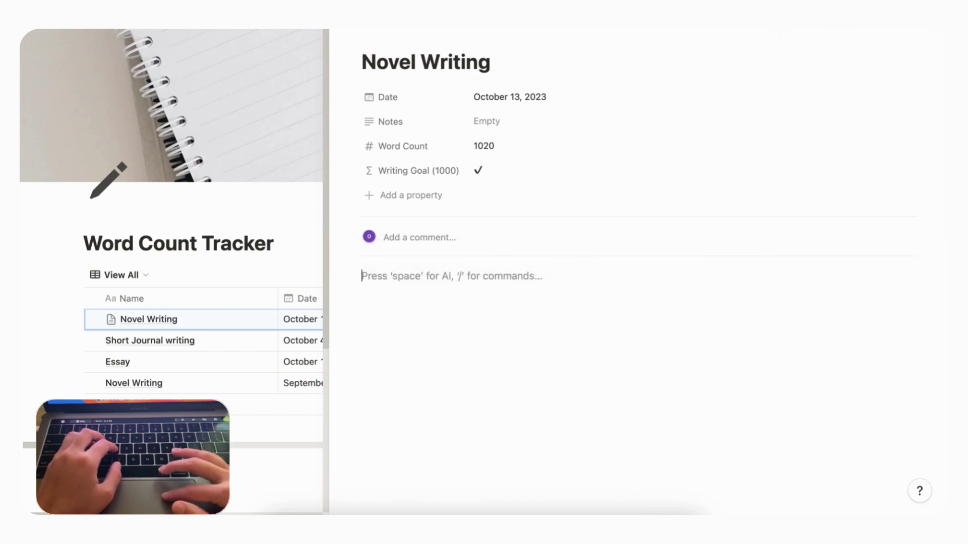